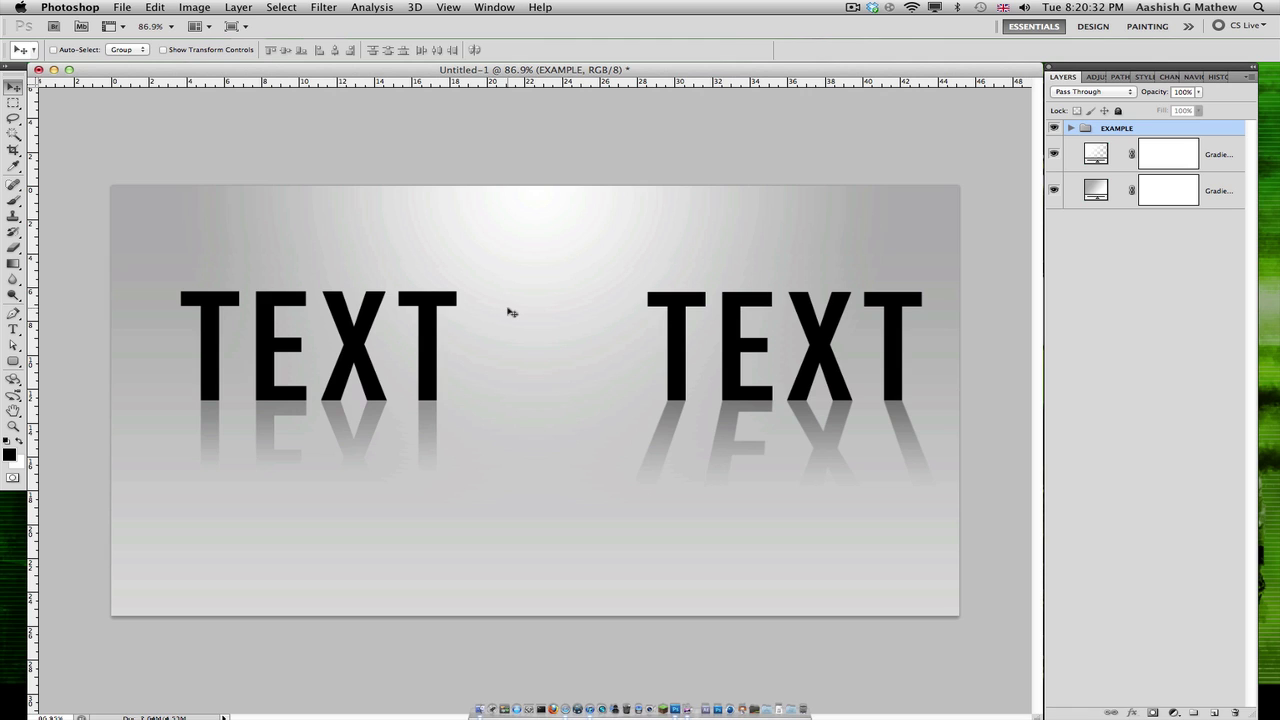
Hide the EXAMPLE group and place the text TUTORIAL in 193 pt Agency FB Bold, horizontally centred slightly above the canvas middle.
click(1055, 127)
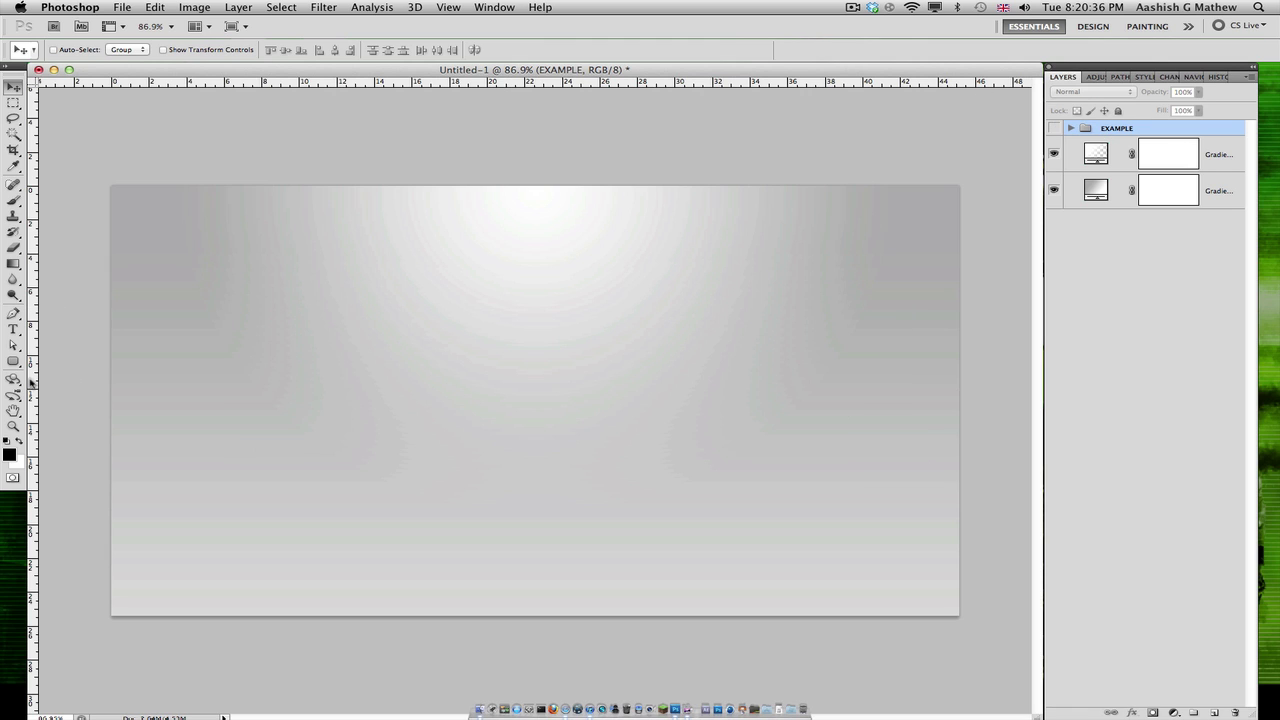
click(14, 331)
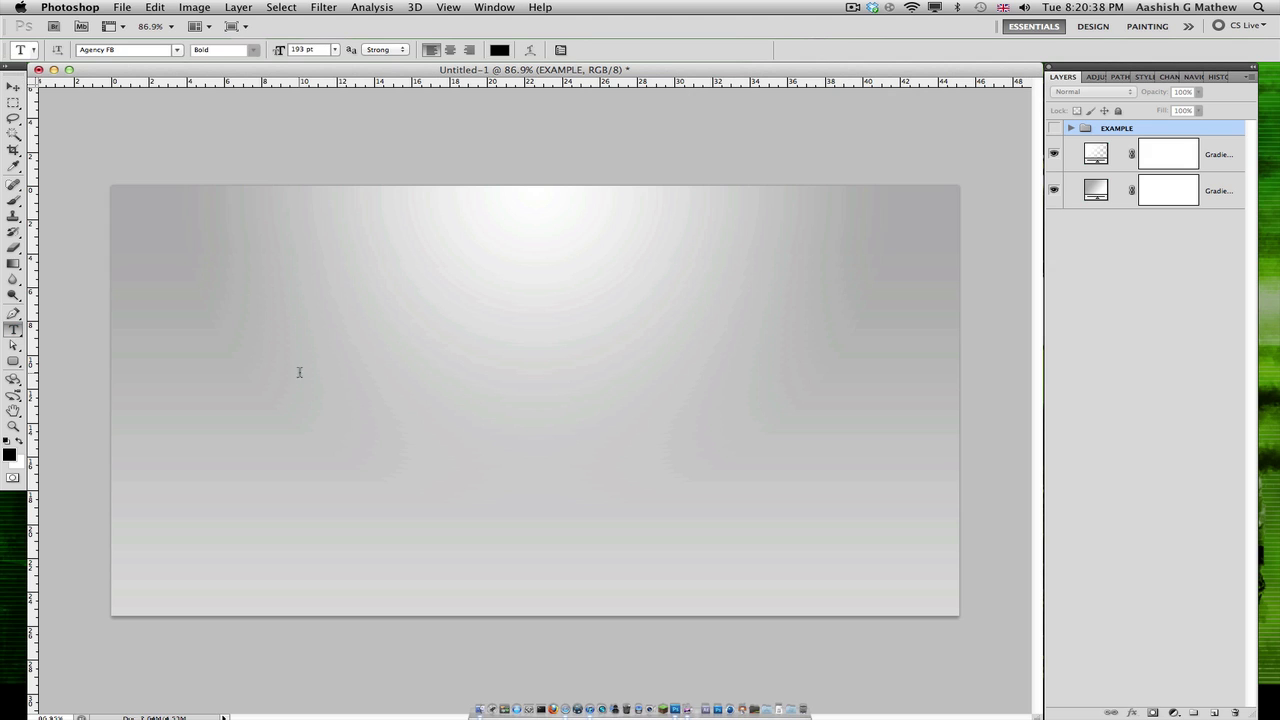
click(325, 393)
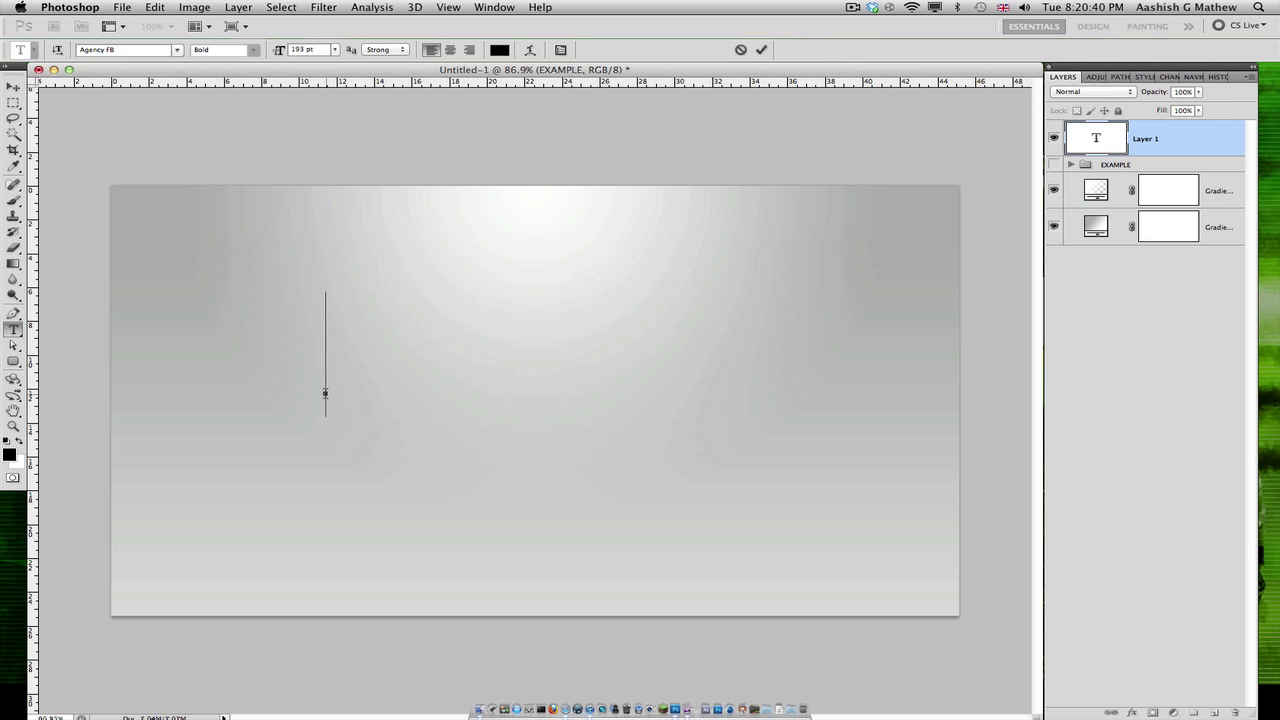
text(TUTORIAL)
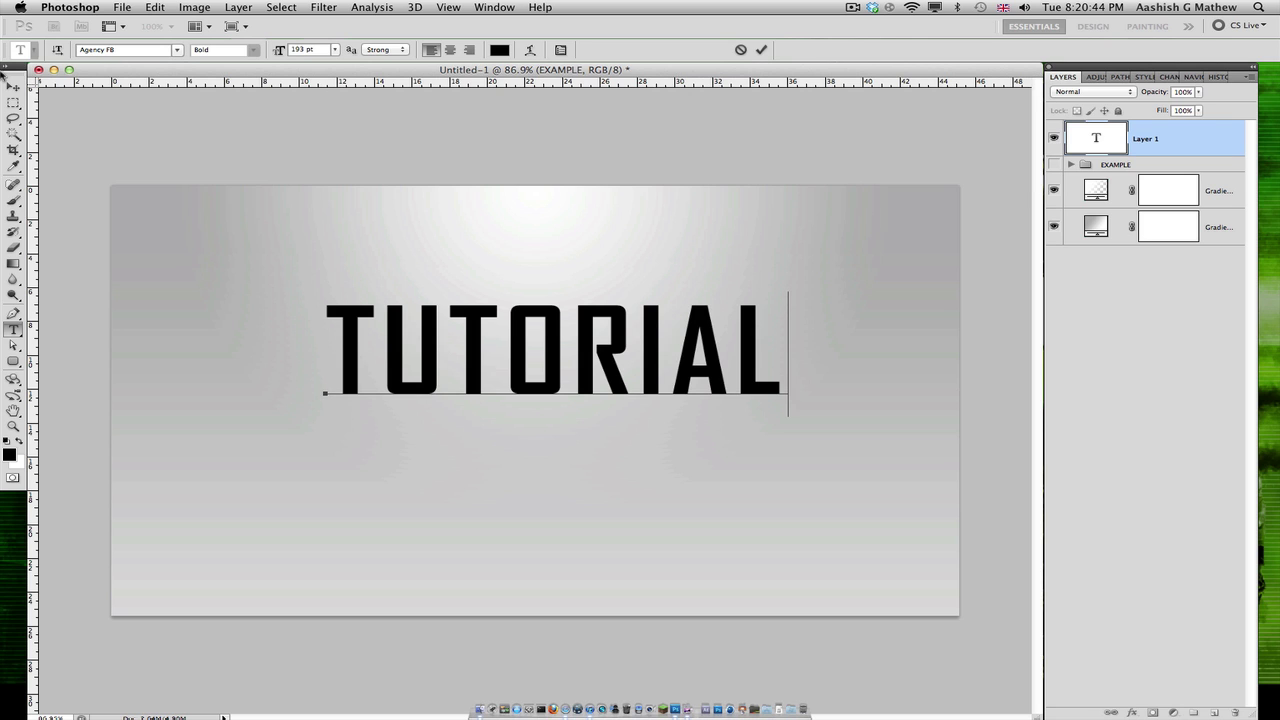
click(14, 87)
drag(326, 288, 305, 275)
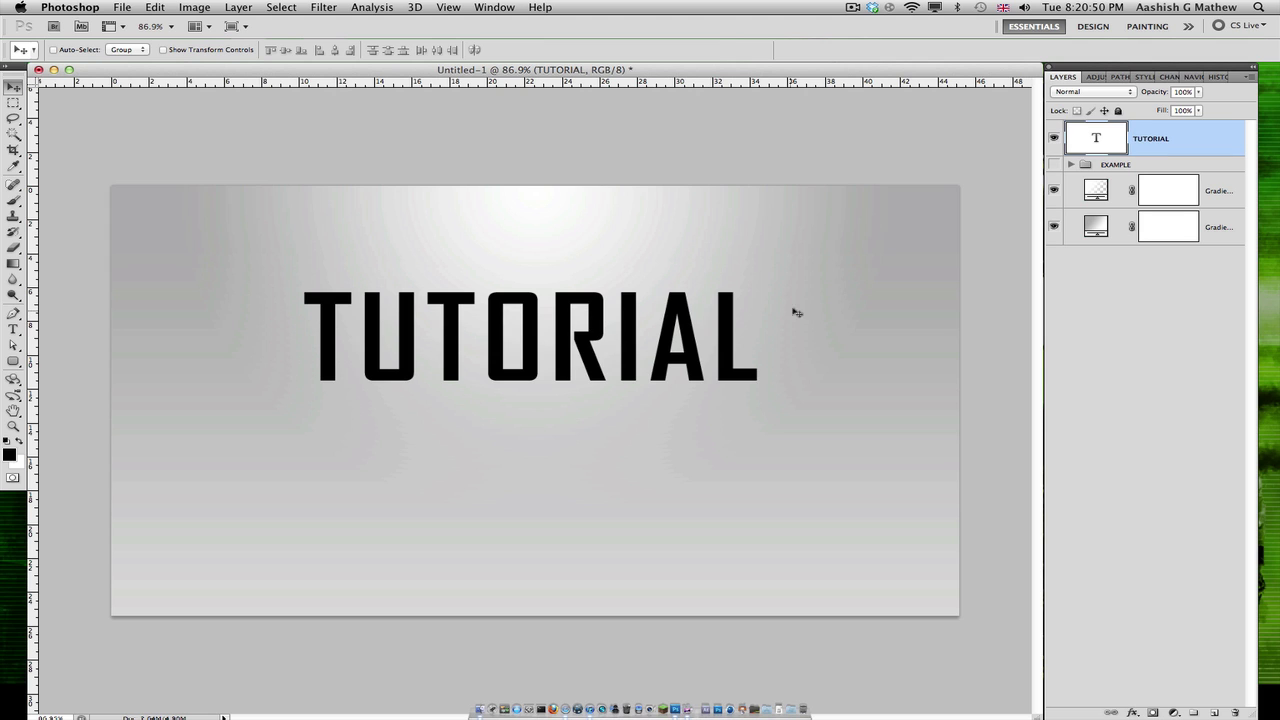
Duplicate the TUTORIAL text layer and rename the copy REFLECTION.
right_click(1197, 153)
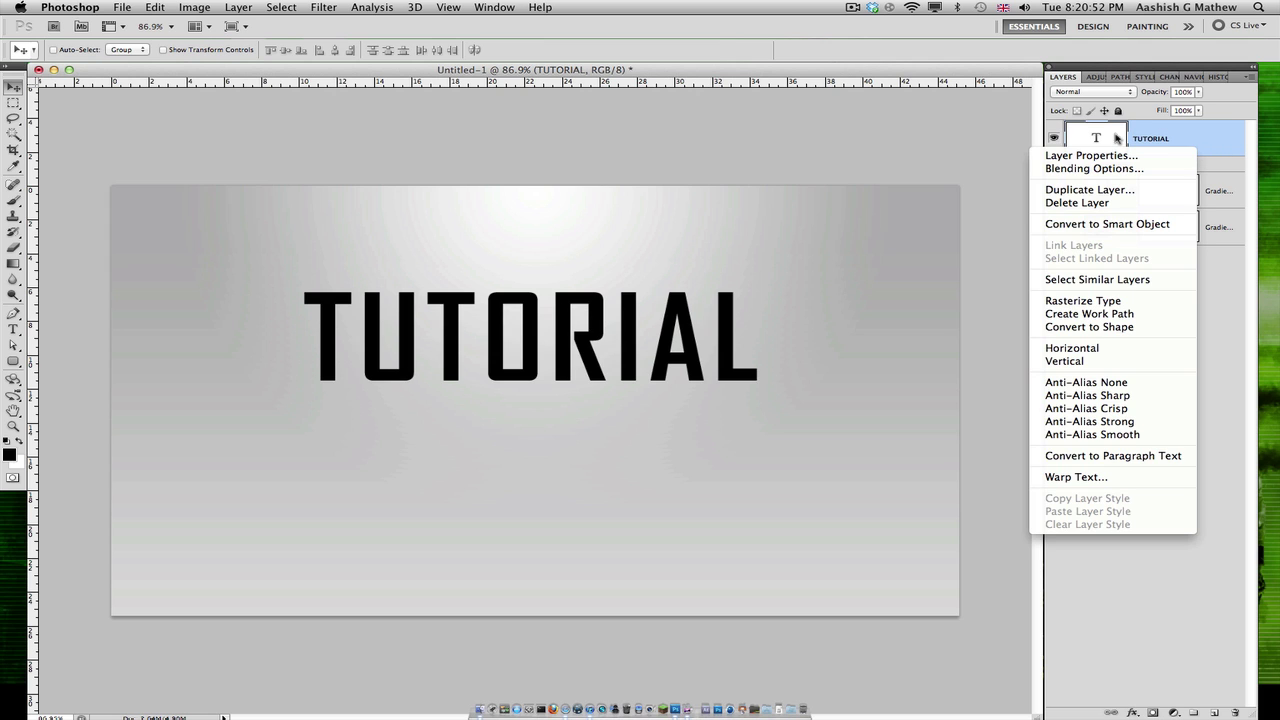
click(1083, 196)
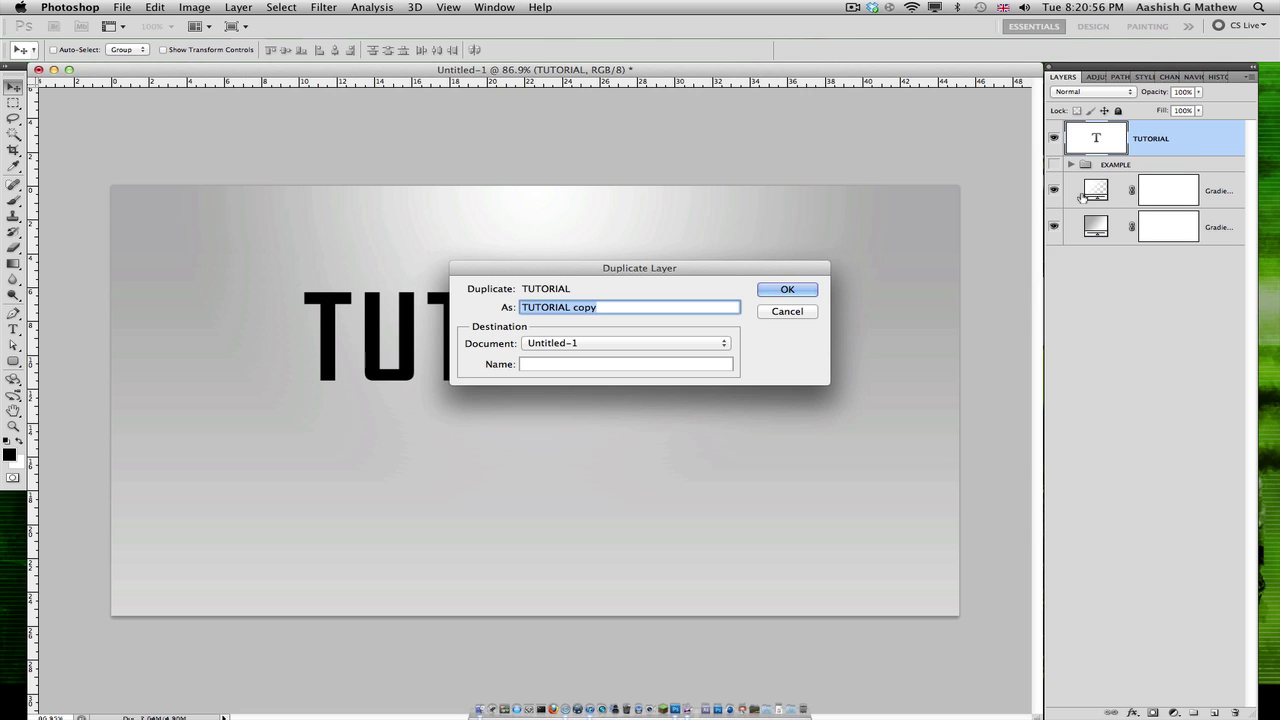
click(786, 290)
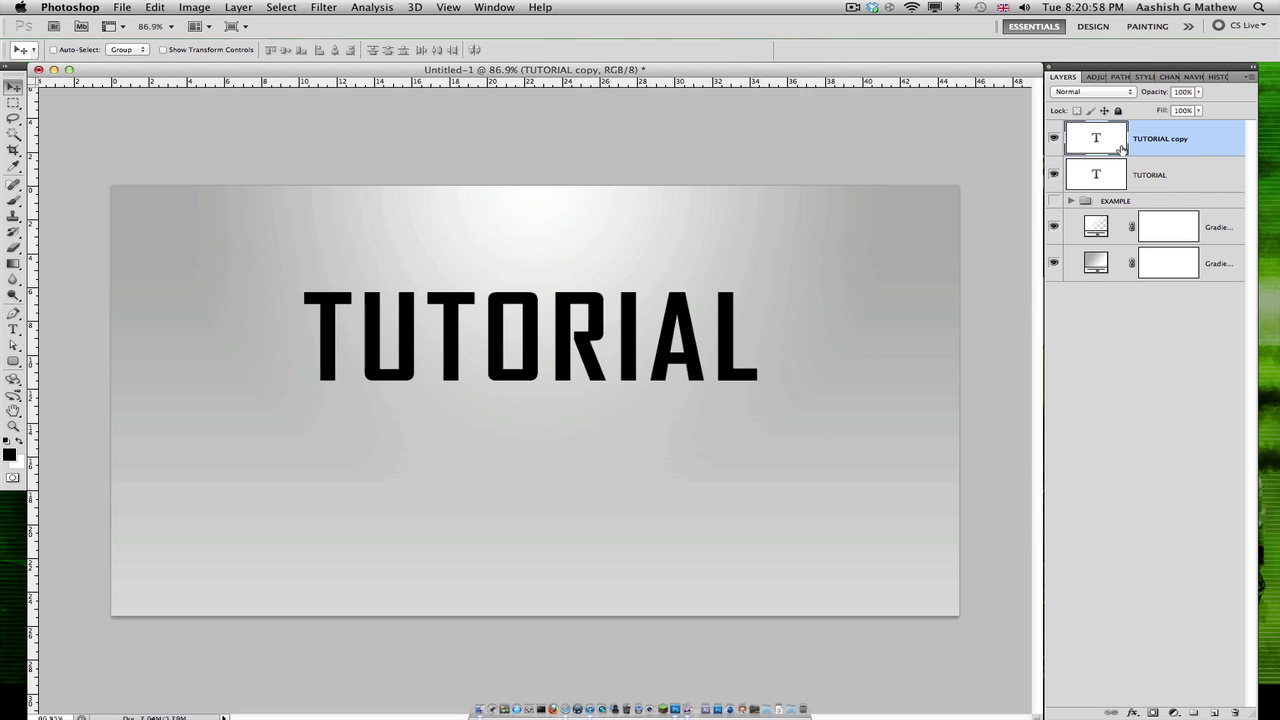
double_click(1176, 140)
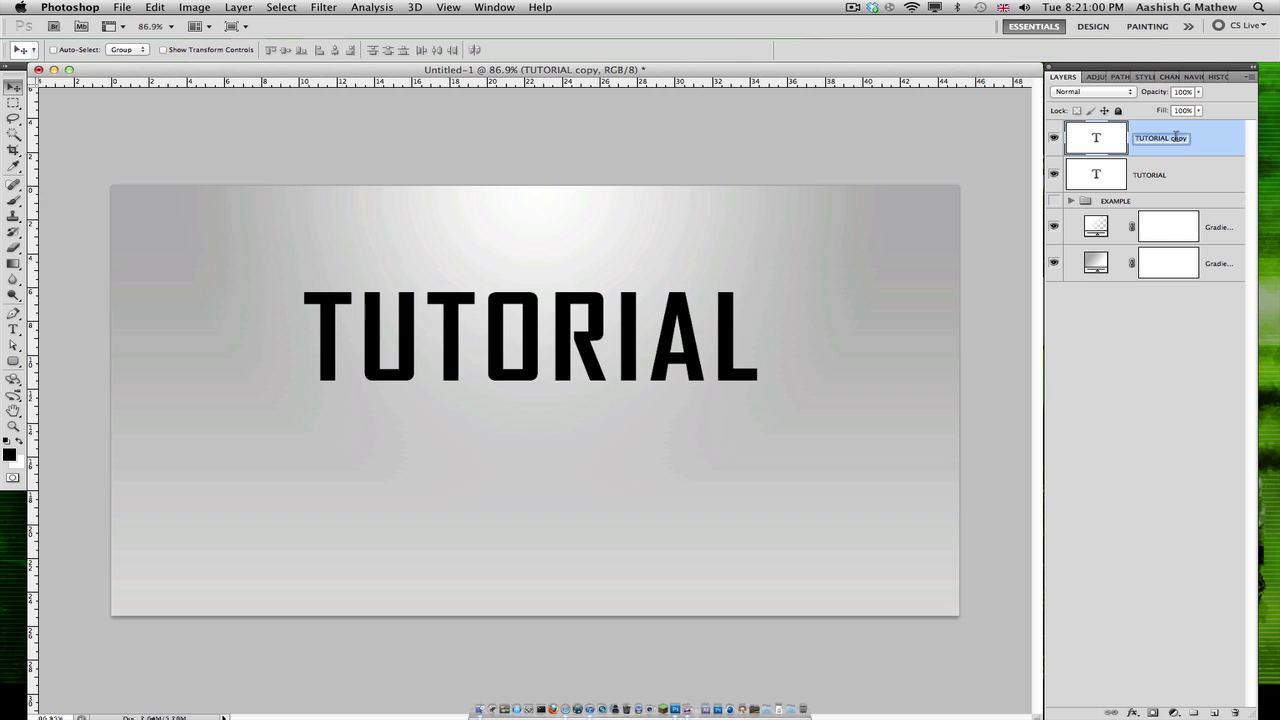
text(REFLECTION)
key(Return)
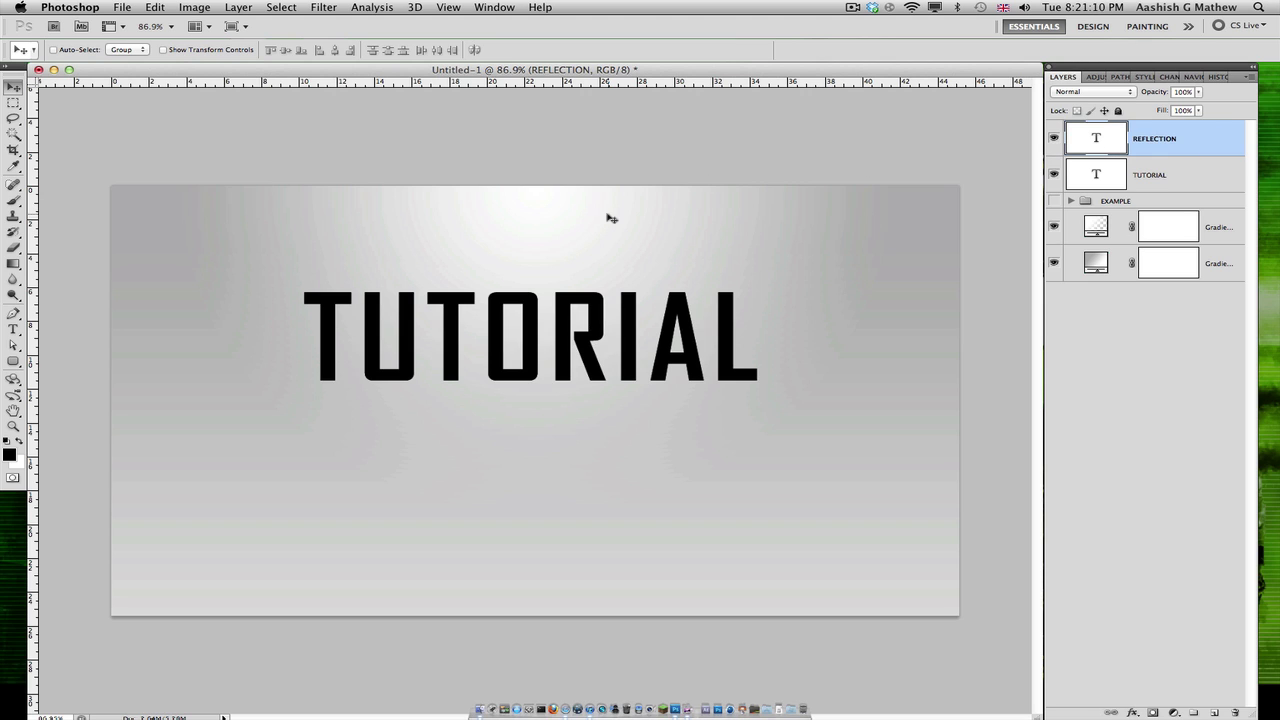
Flip the REFLECTION text vertically and move it straight down until it sits directly beneath the base of the original text.
key(super+t)
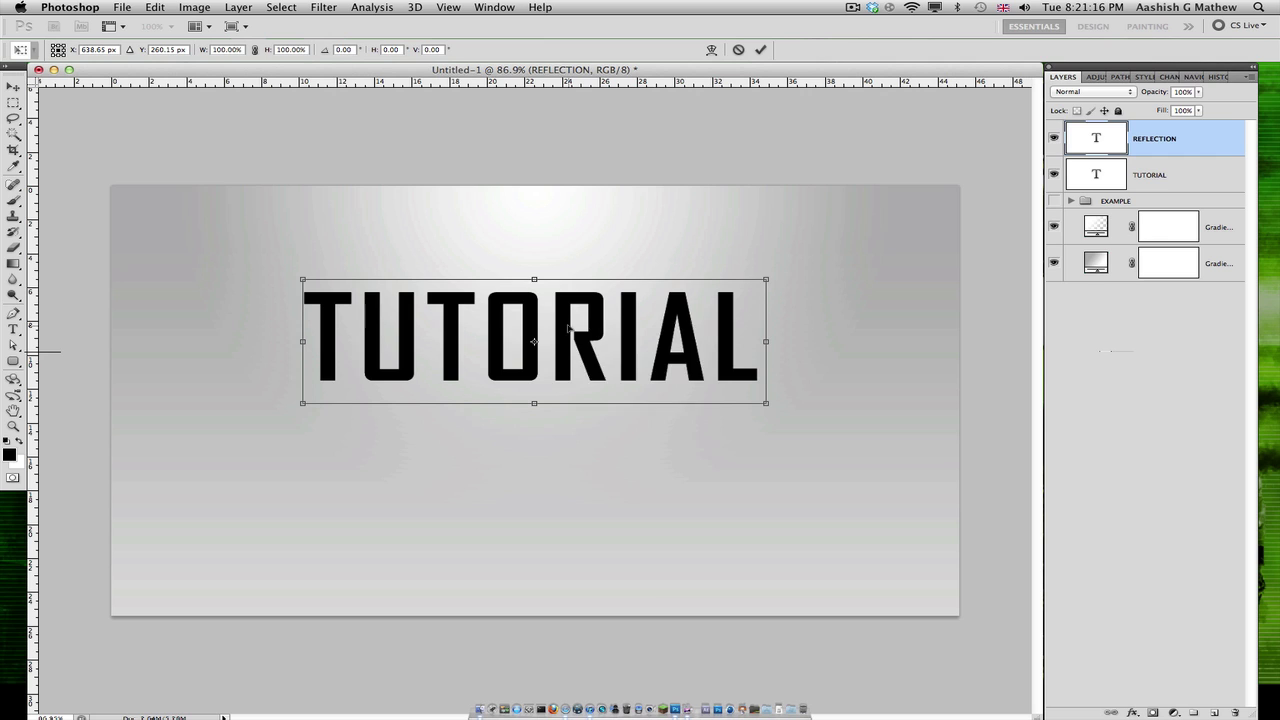
right_click(568, 327)
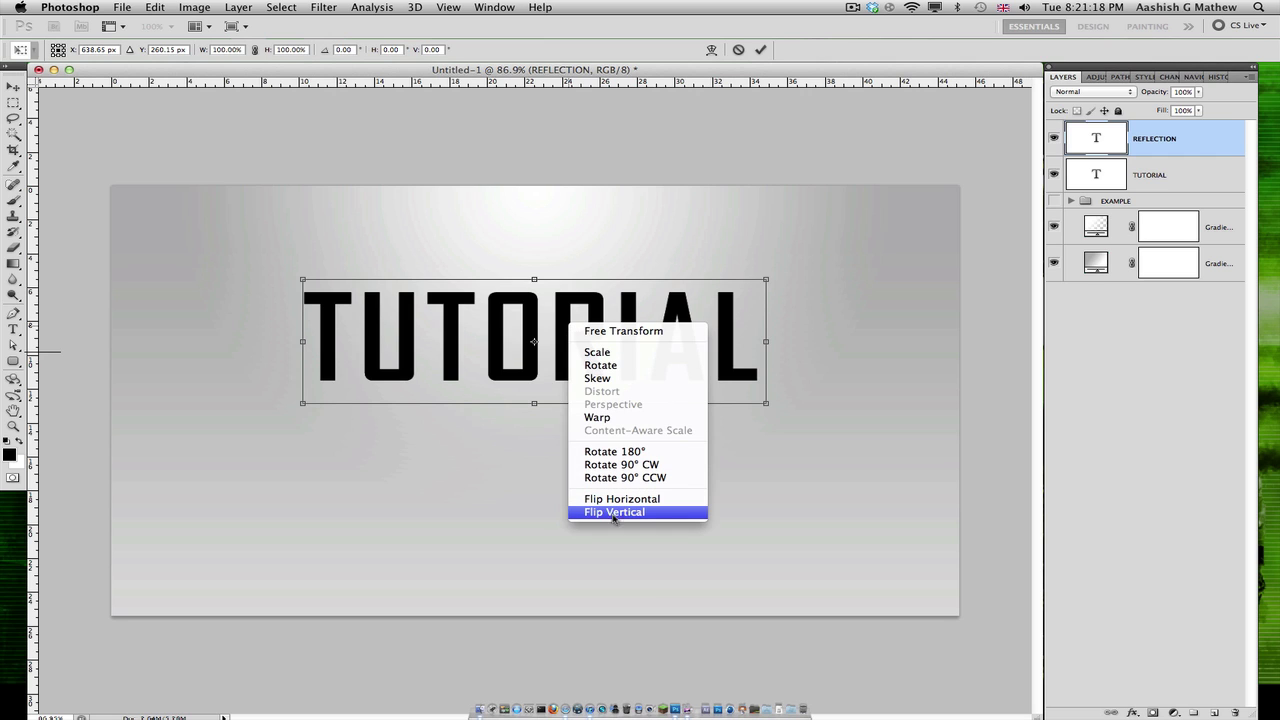
click(648, 513)
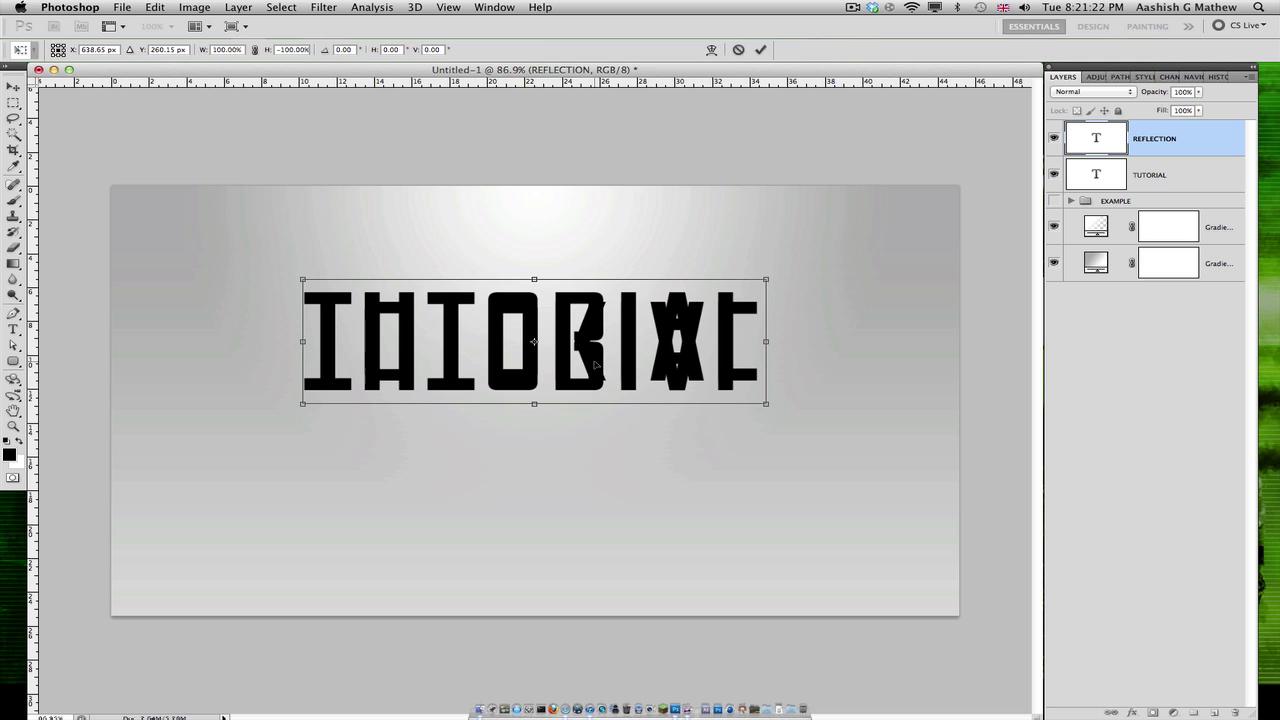
drag(595, 366, 595, 432)
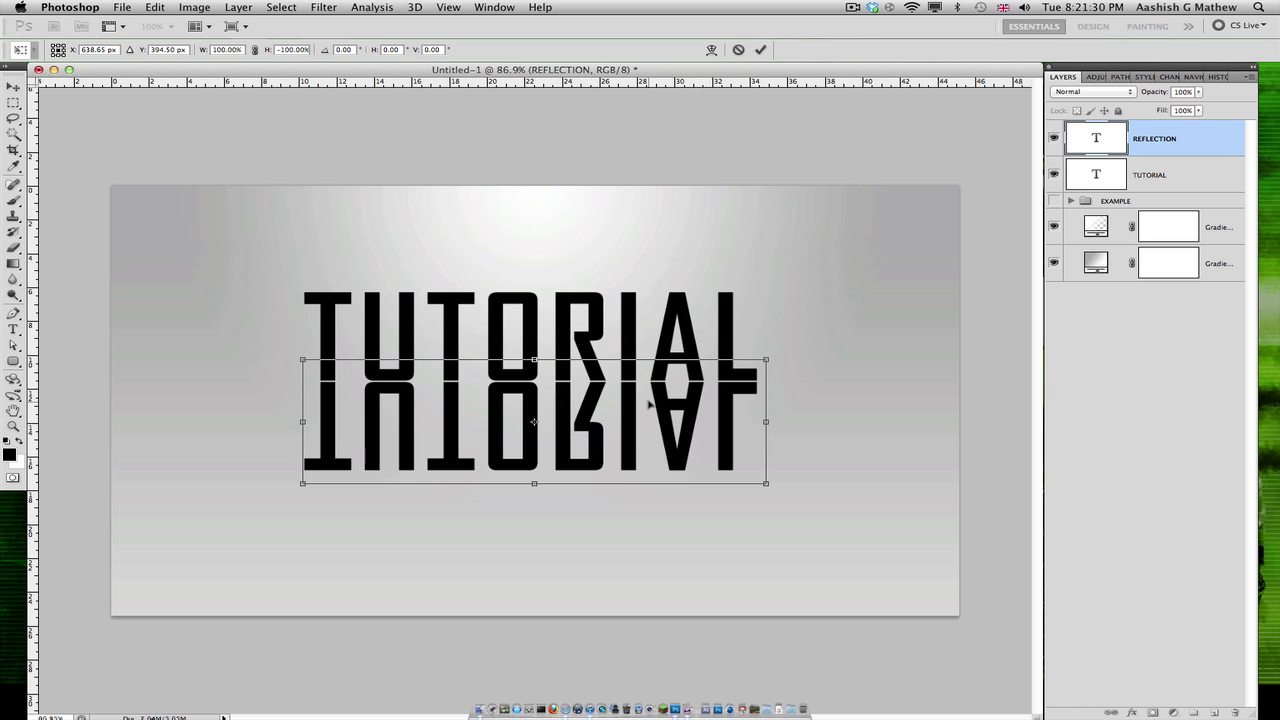
key(Return)
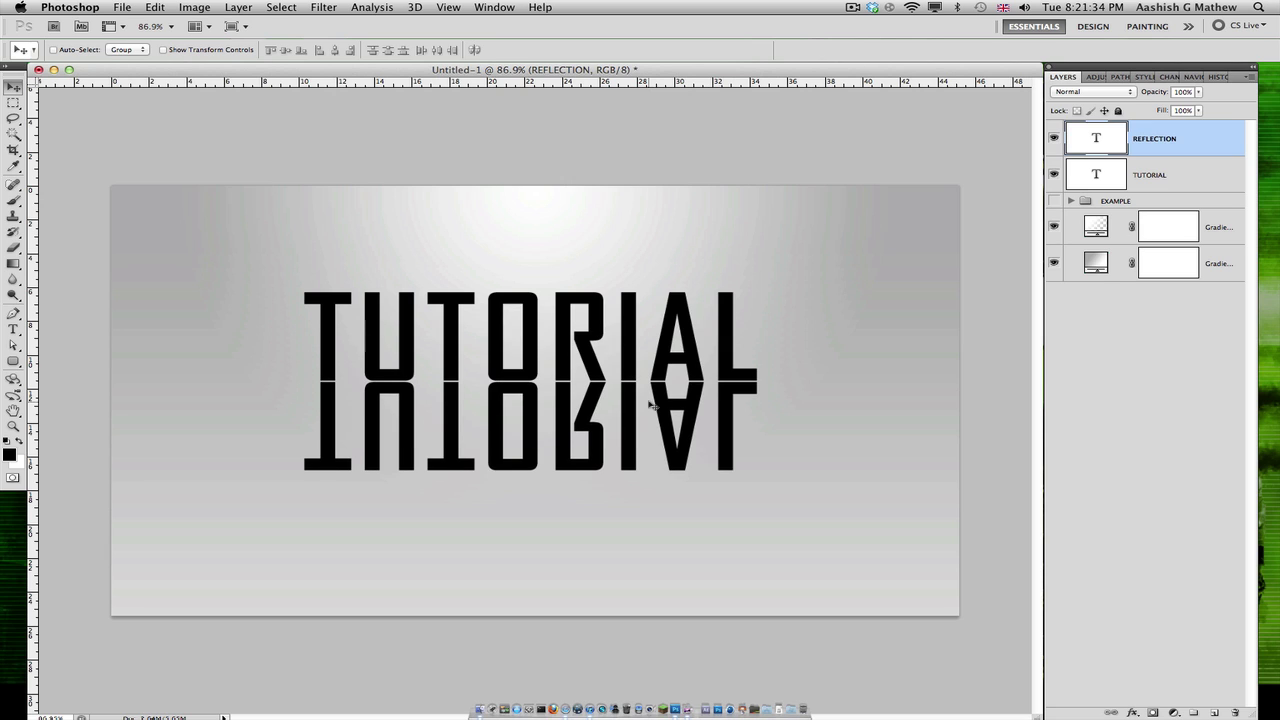
key(Up)
key(Up)
key(Up)
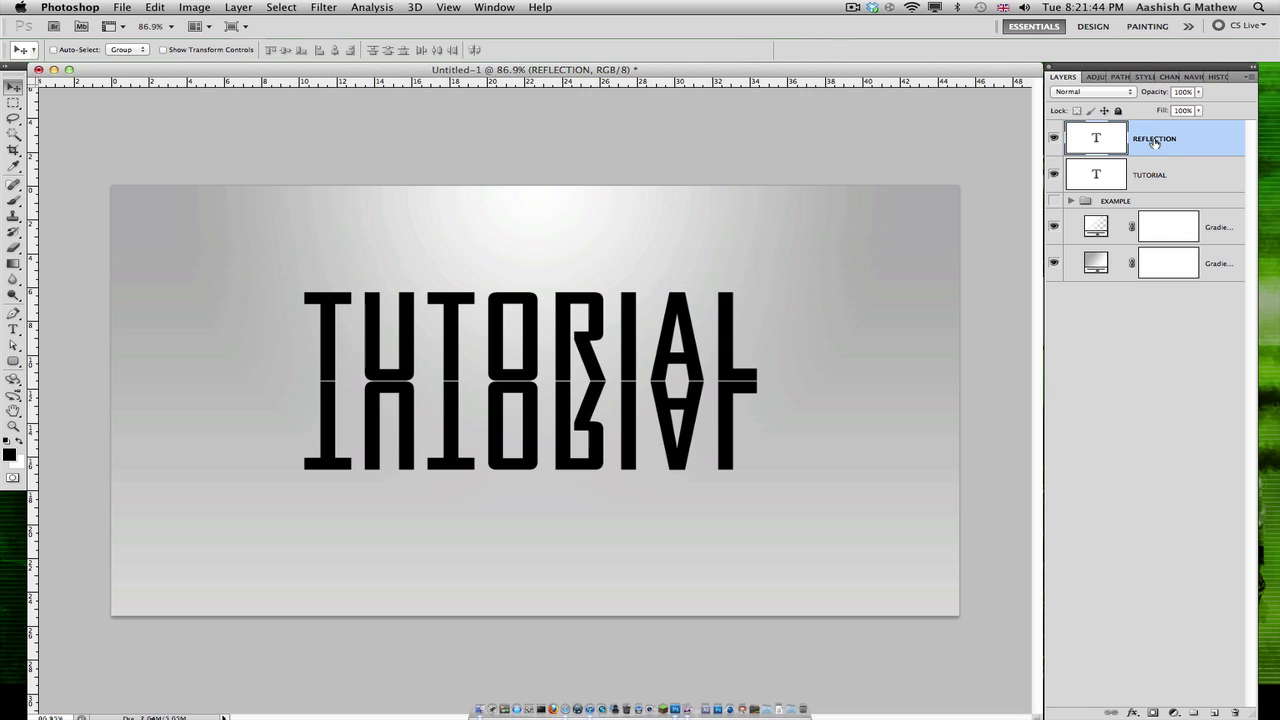
Add a layer mask to REFLECTION and fade out its lower part with a vertical linear white-to-black gradient in Normal mode.
click(1153, 712)
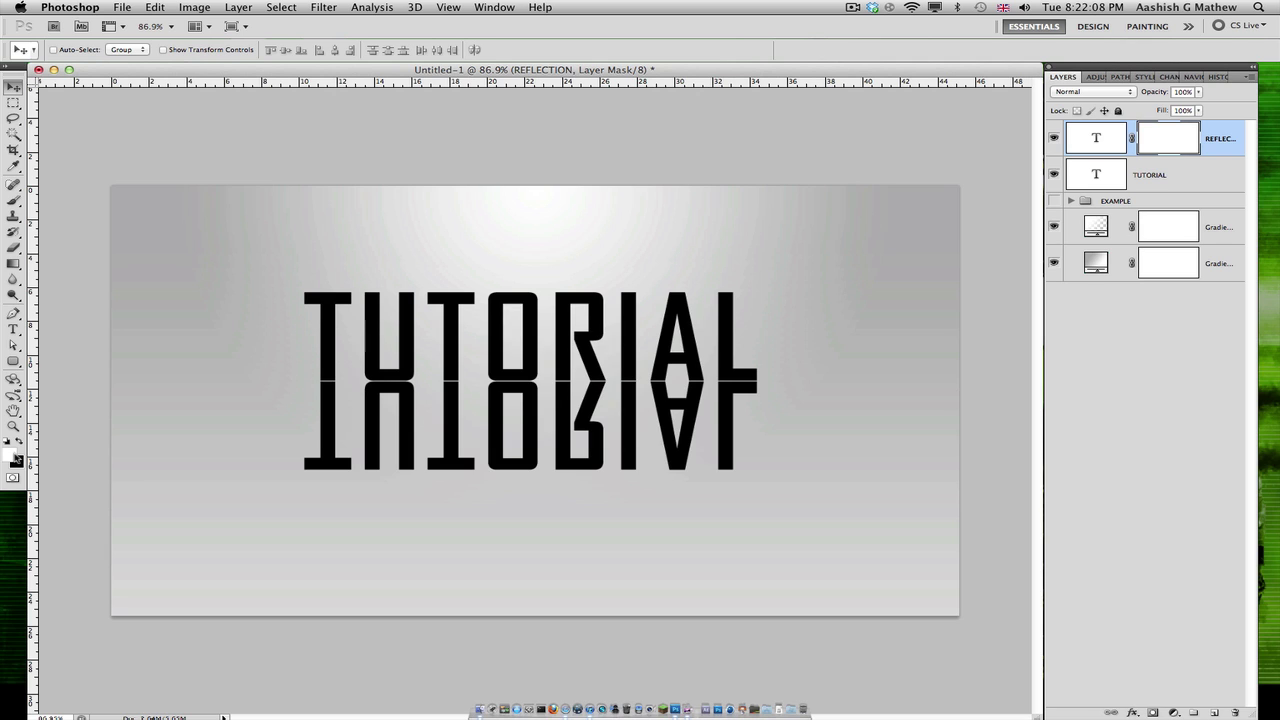
click(13, 263)
mouse_move(13, 263)
mouse_down()
mouse_move(50, 280)
mouse_move(17, 269)
mouse_move(90, 263)
mouse_up()
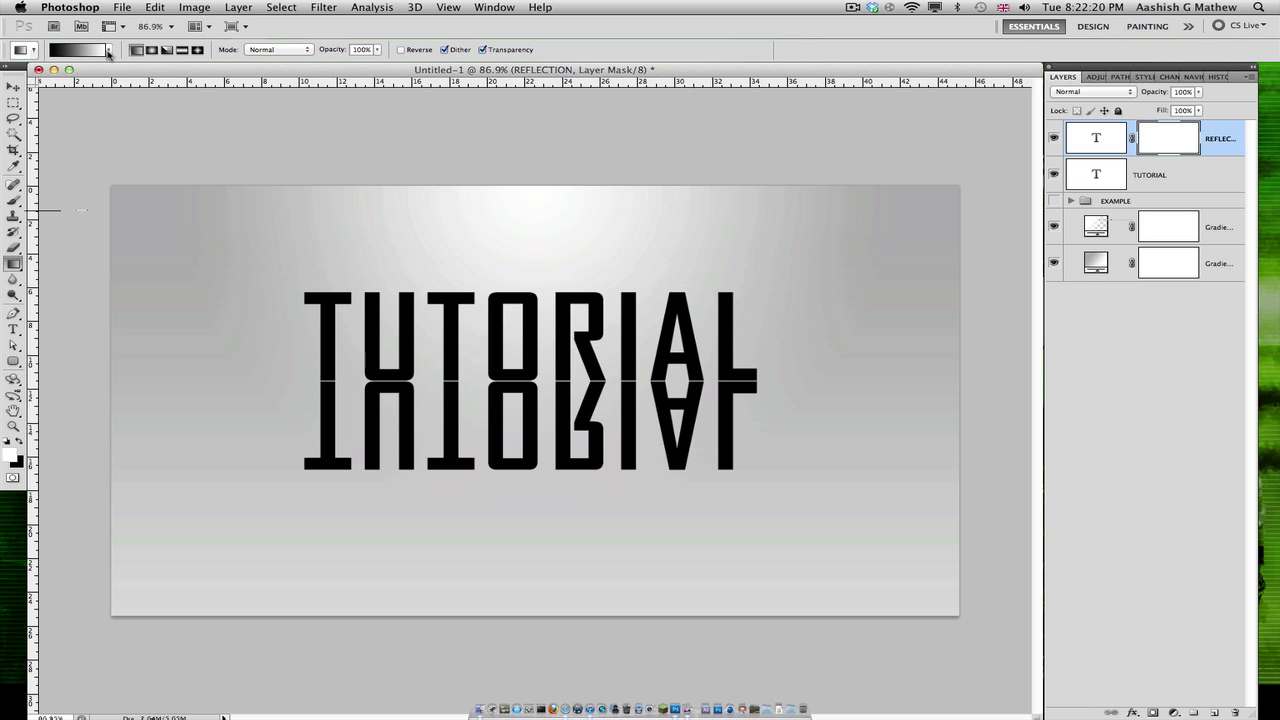
click(110, 51)
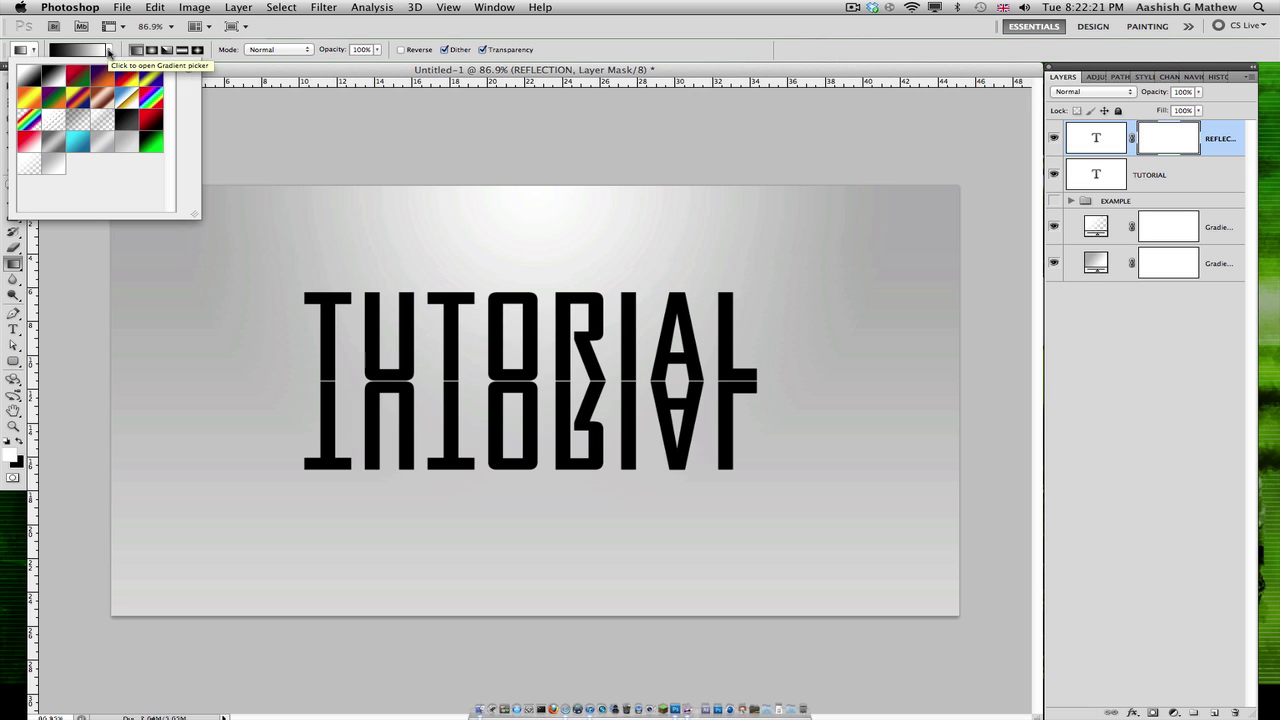
click(25, 79)
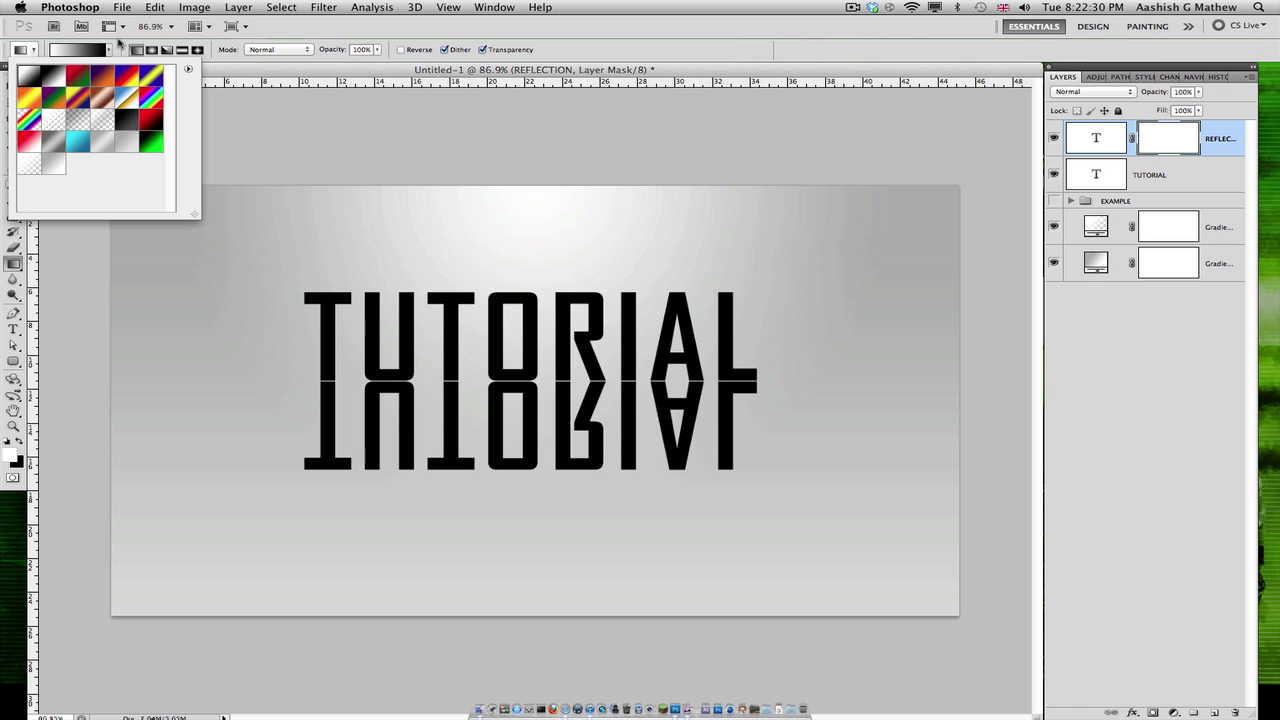
click(121, 42)
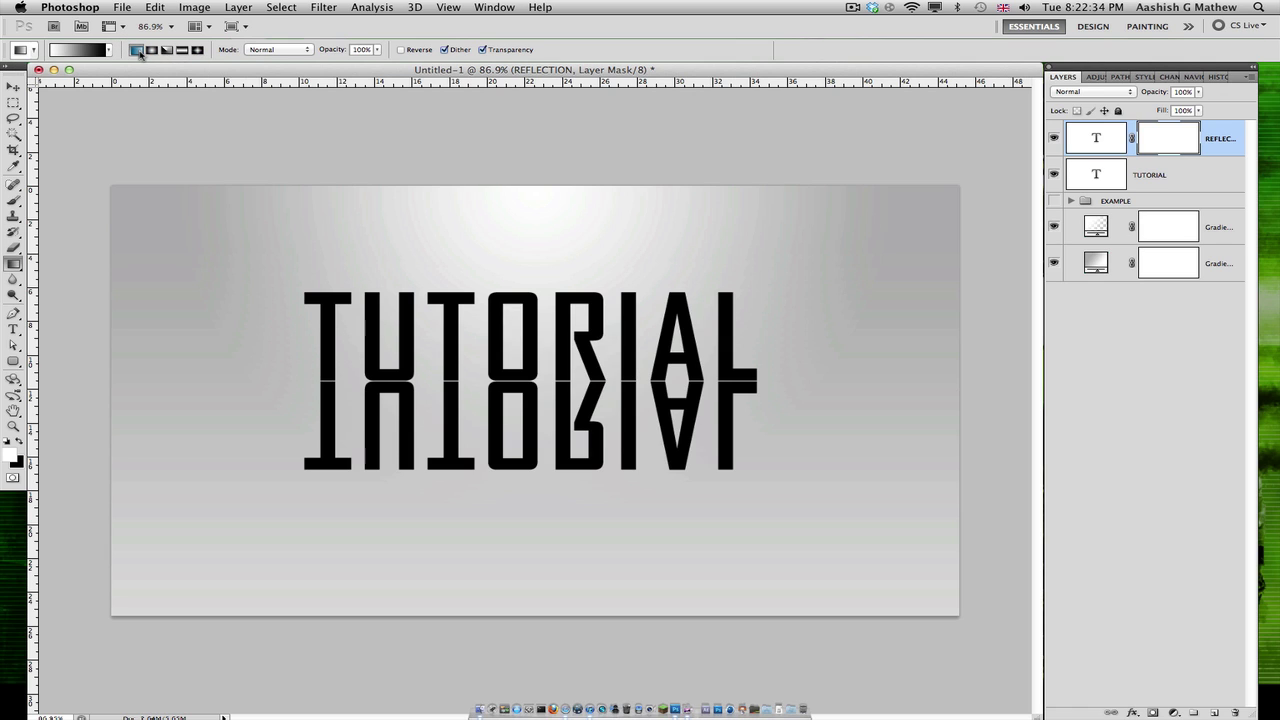
click(276, 50)
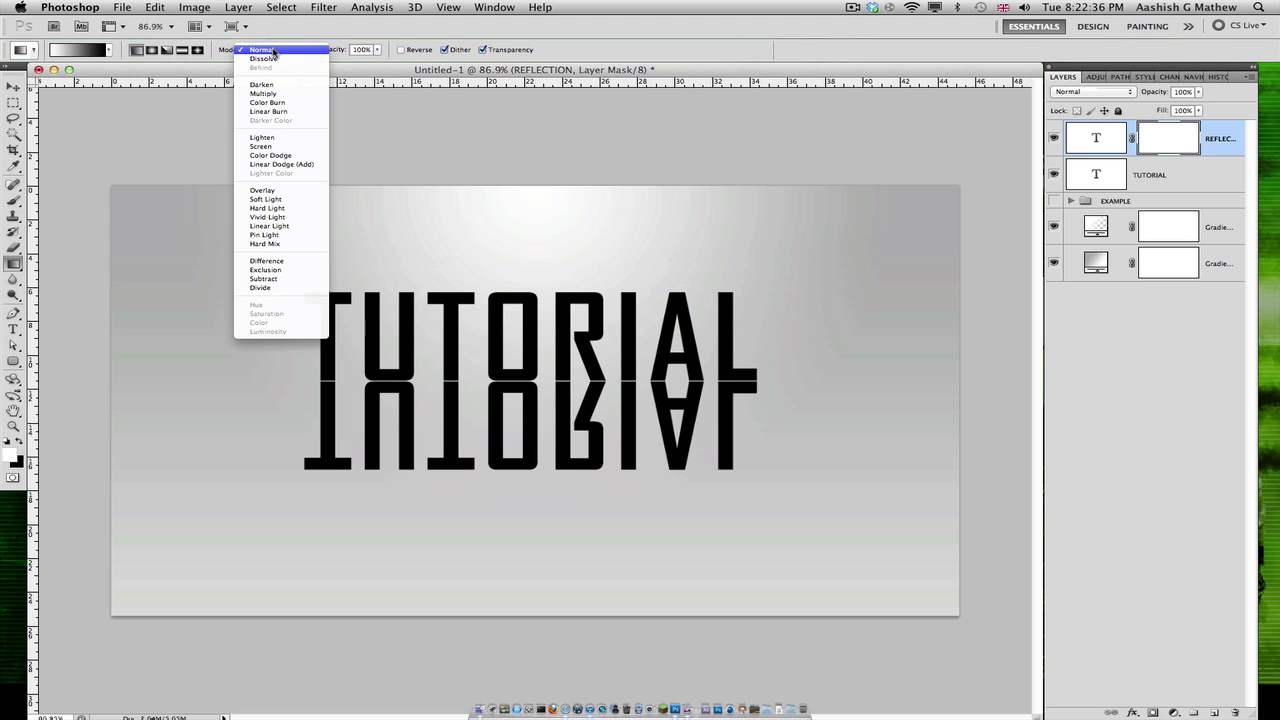
click(274, 50)
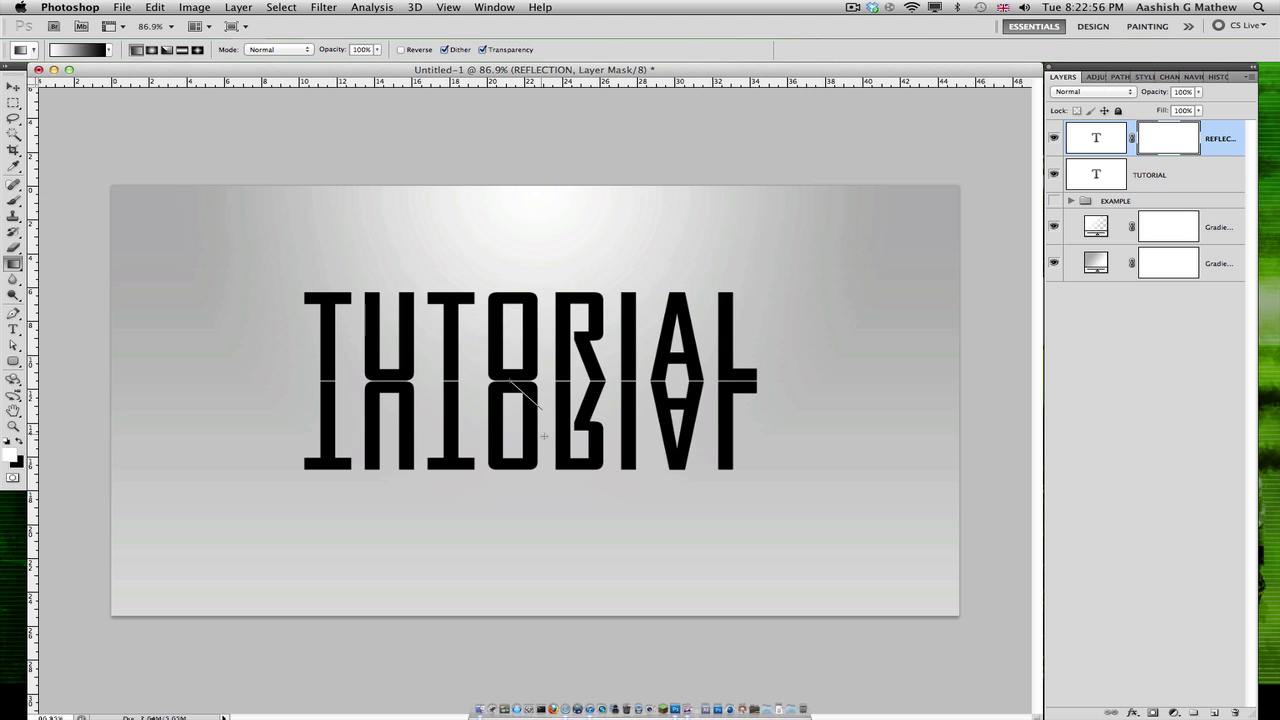
mouse_move(511, 380)
mouse_down()
mouse_move(525, 450)
mouse_move(520, 396)
mouse_up()
drag(519, 425, 519, 445)
drag(519, 445, 519, 444)
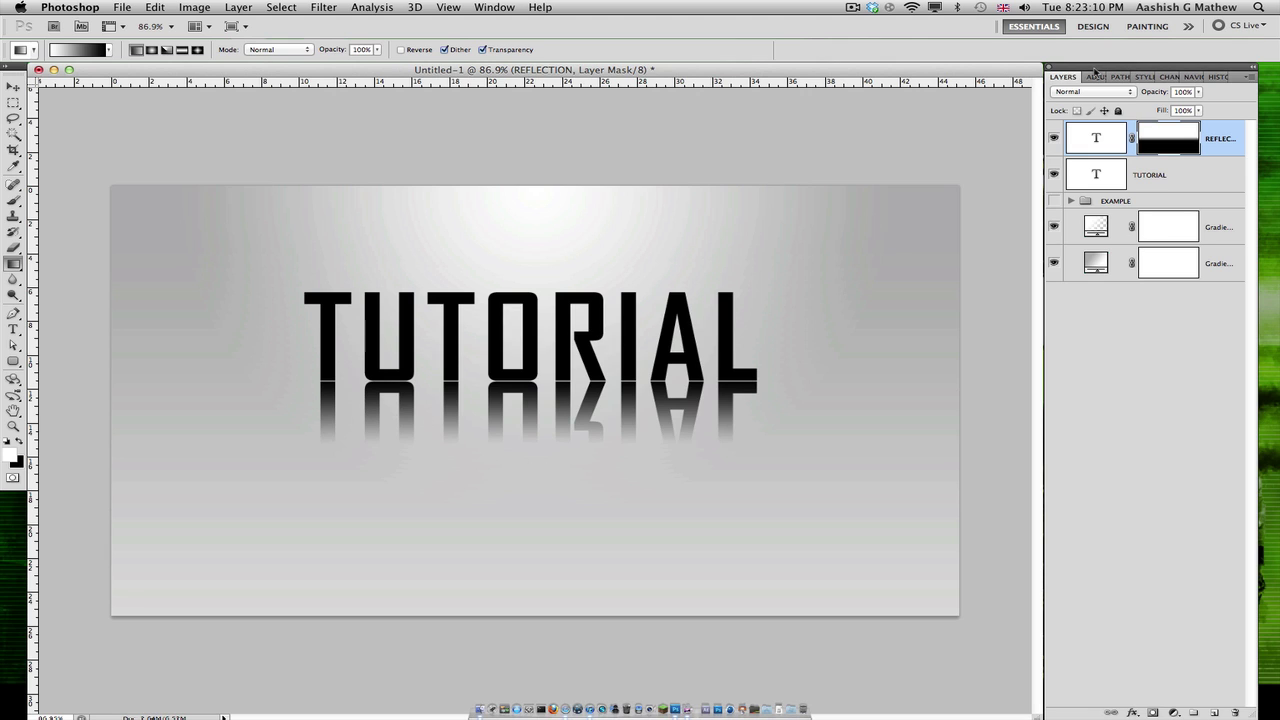
Lower the REFLECTION layer's opacity to 35%.
click(1226, 148)
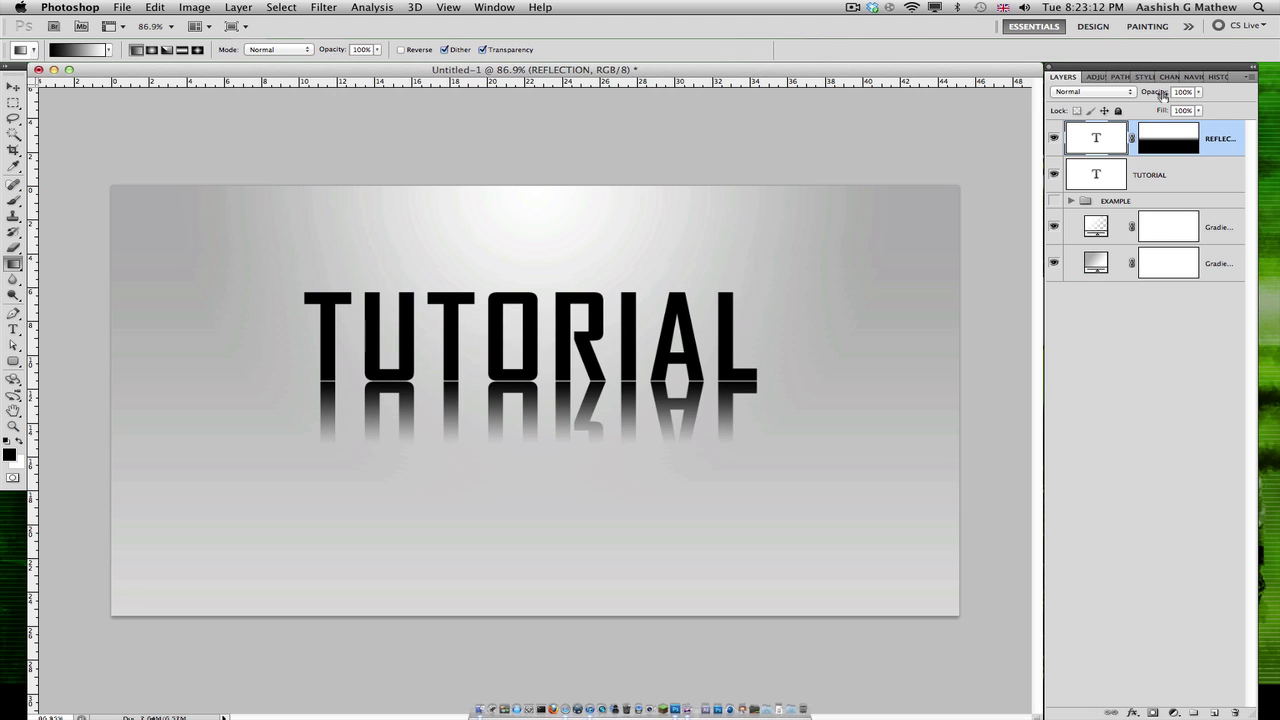
drag(1166, 96, 1113, 96)
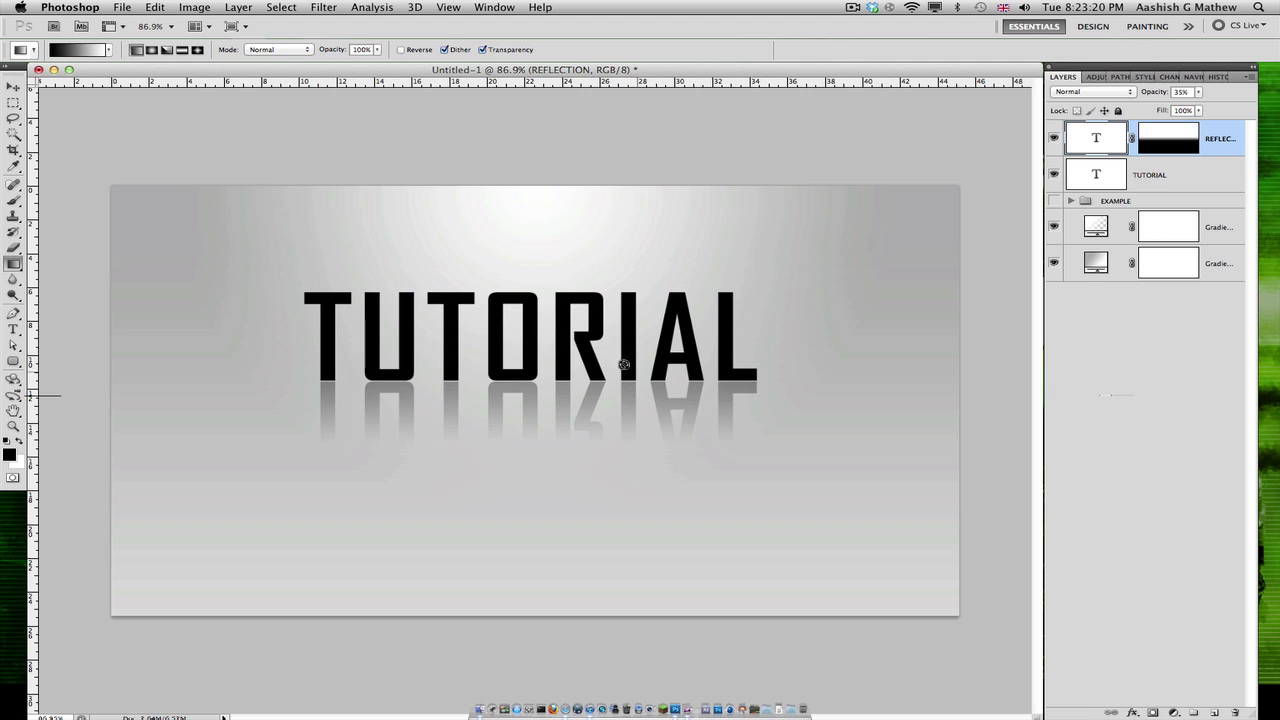
click(13, 87)
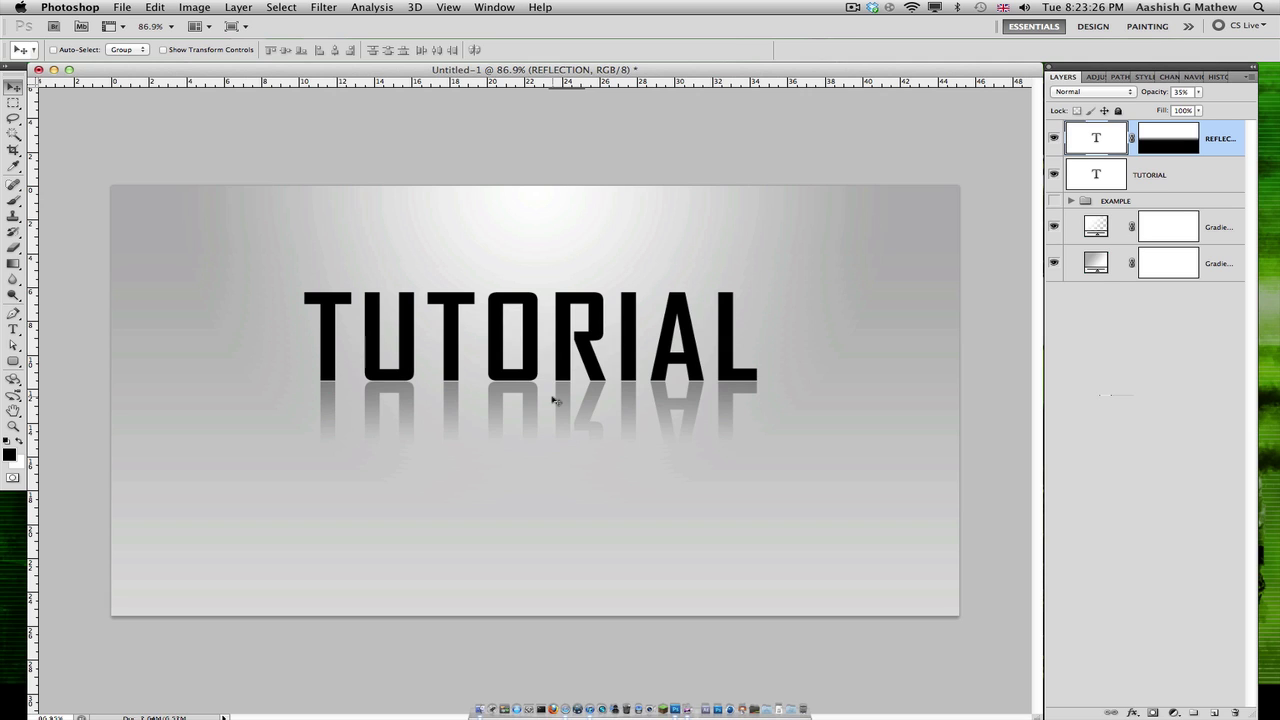
Rasterize the REFLECTION text layer and apply a Perspective transform that spreads its lower edge outward on both sides.
right_click(1217, 148)
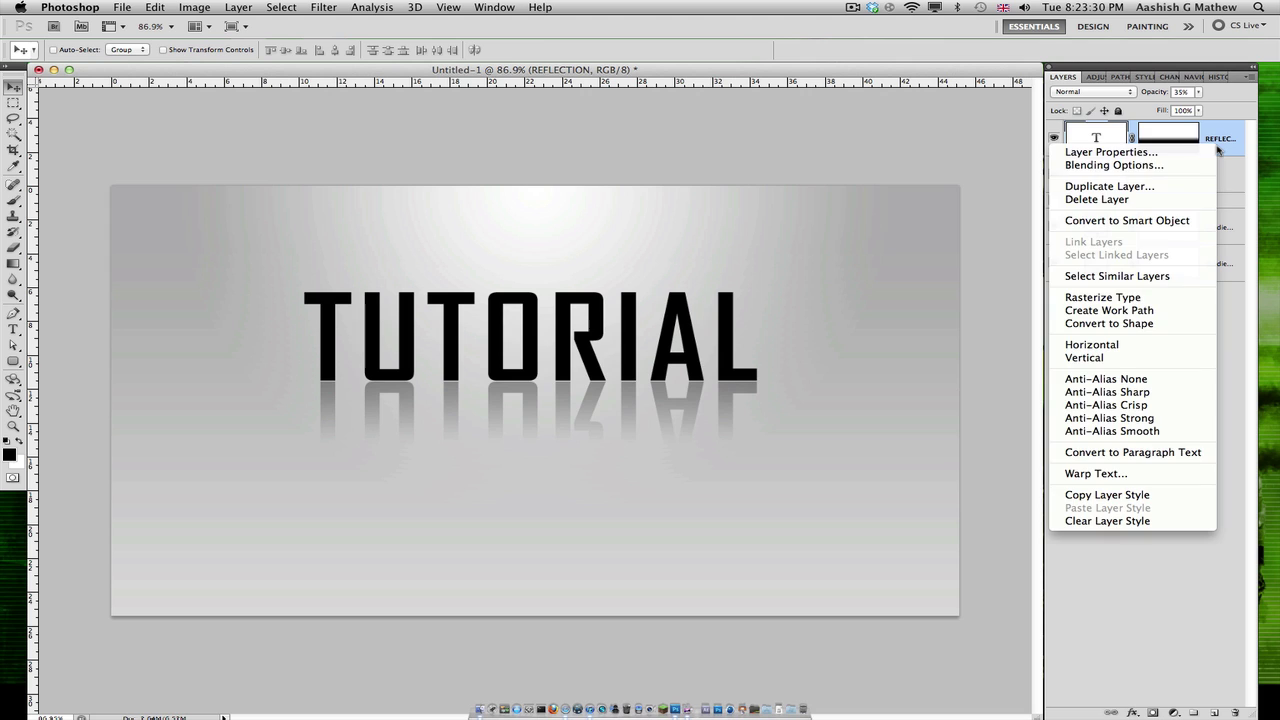
click(1122, 298)
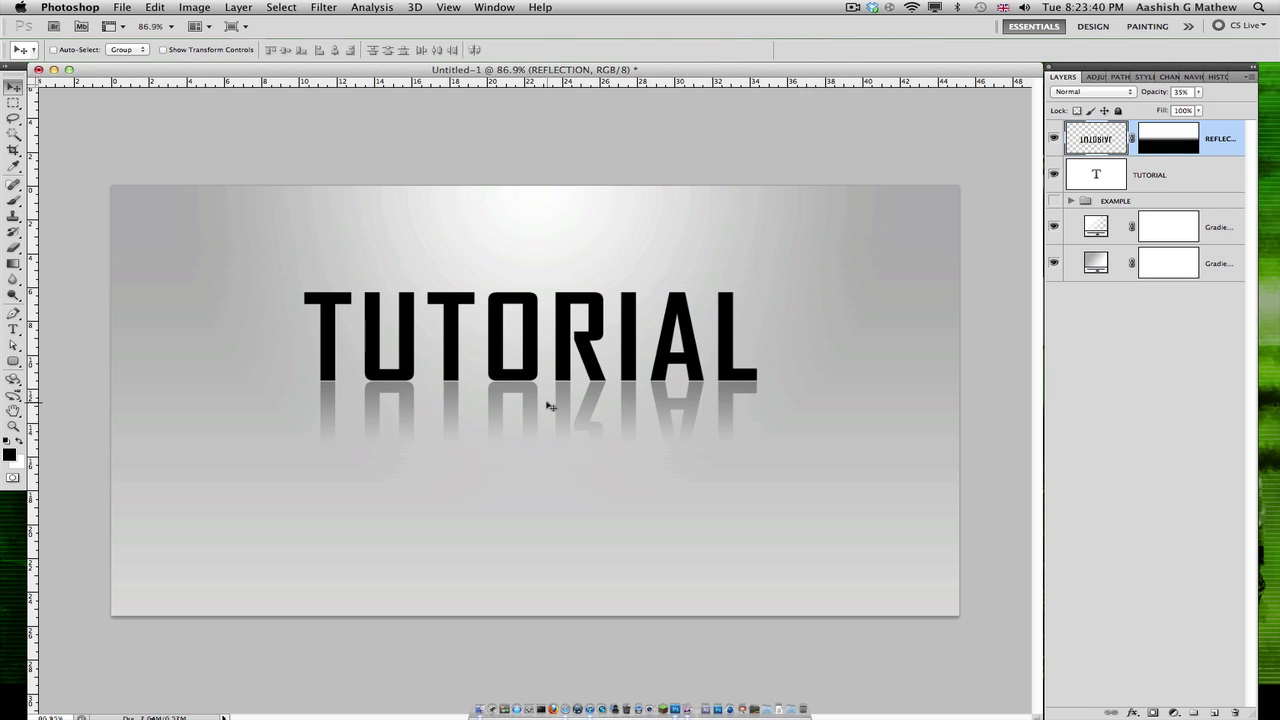
key(super+t)
right_click(643, 430)
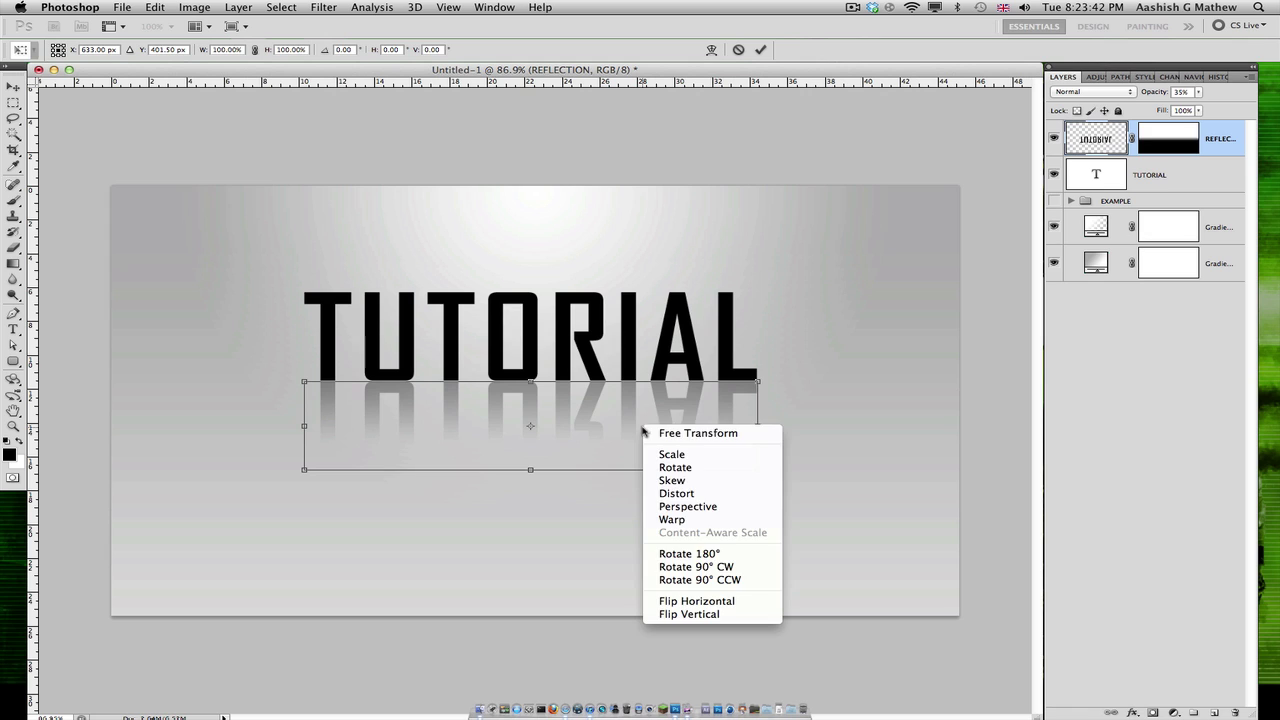
click(697, 509)
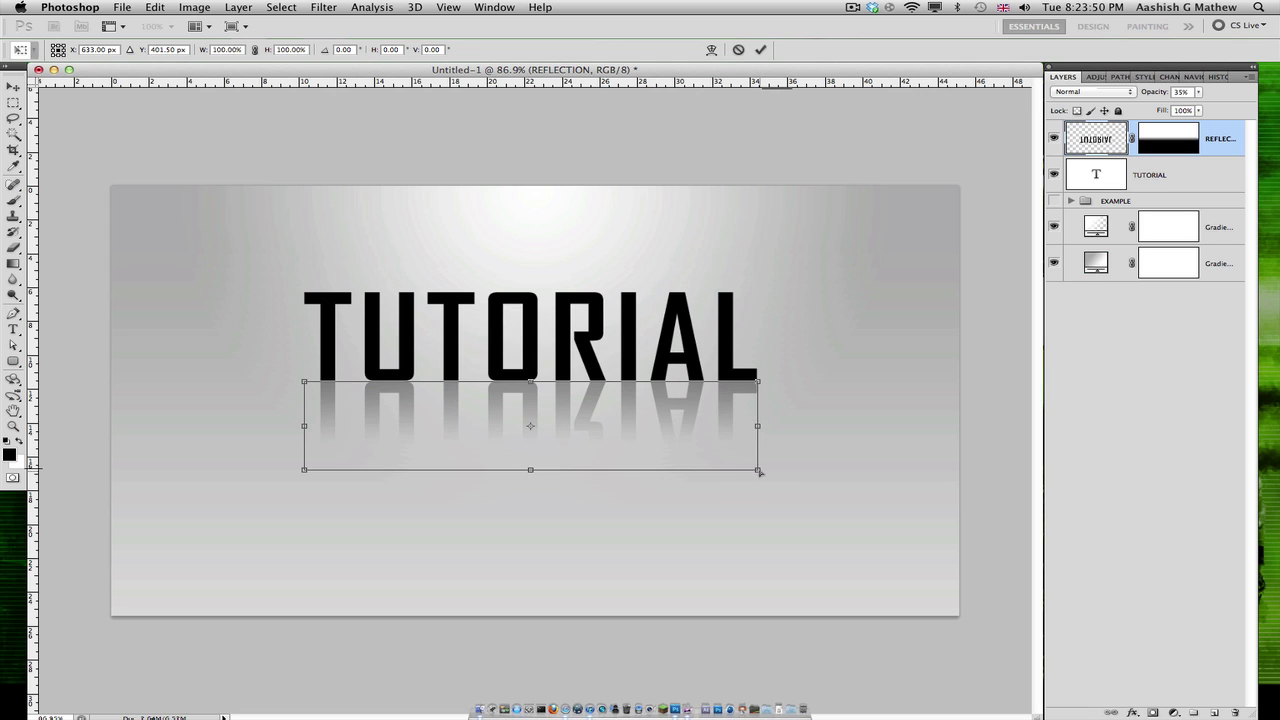
drag(759, 471, 811, 491)
key(Return)
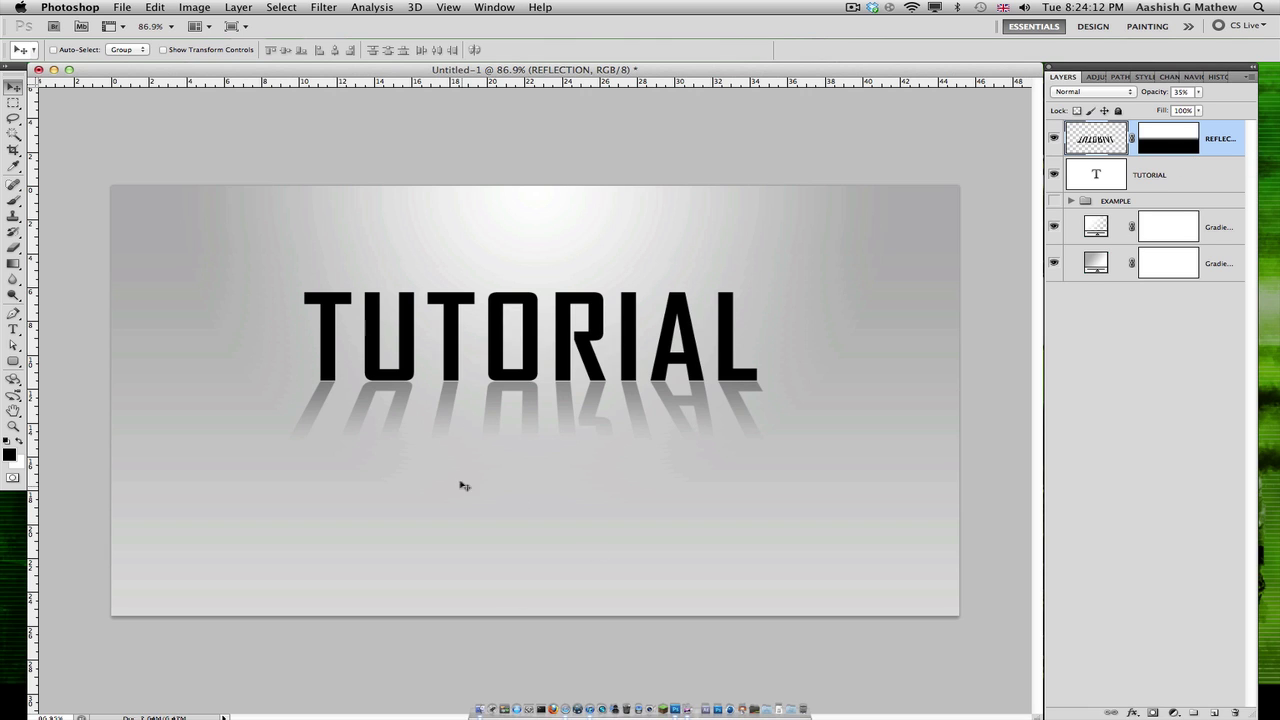
Redraw the vertical fade gradient on the REFLECTION layer mask, from the text's base to about two thirds down the reflection.
click(1173, 140)
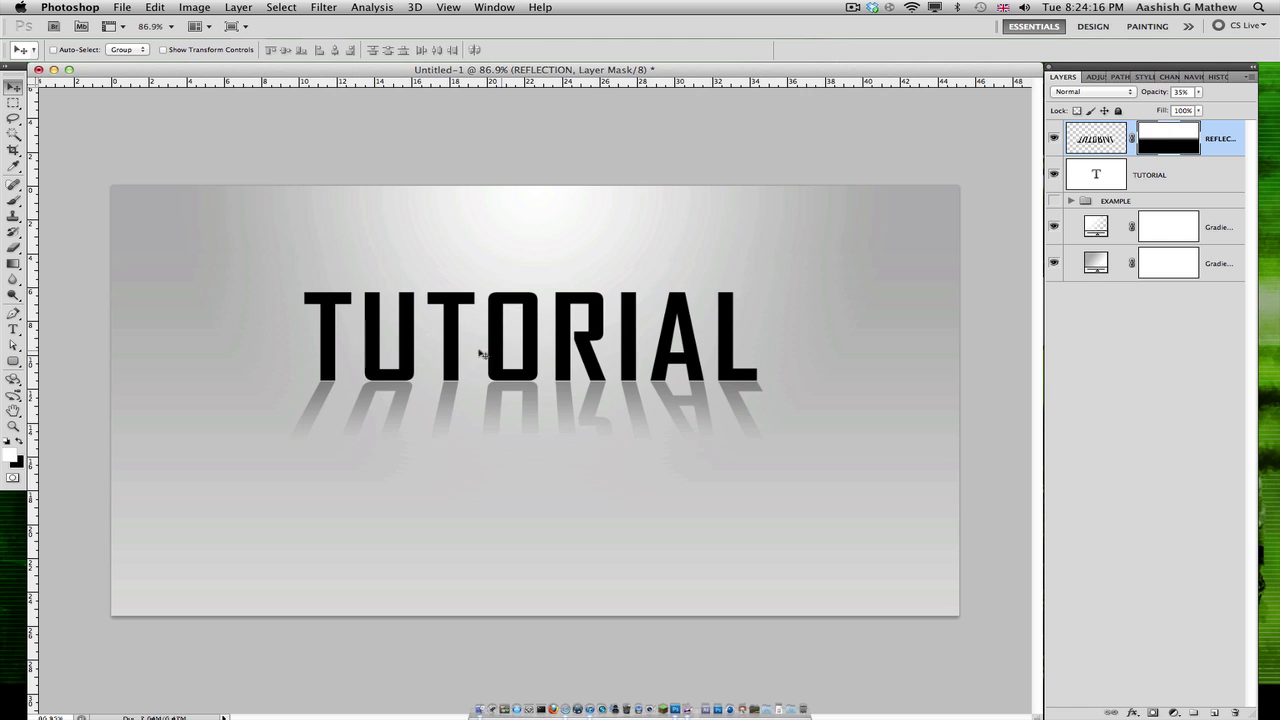
click(15, 264)
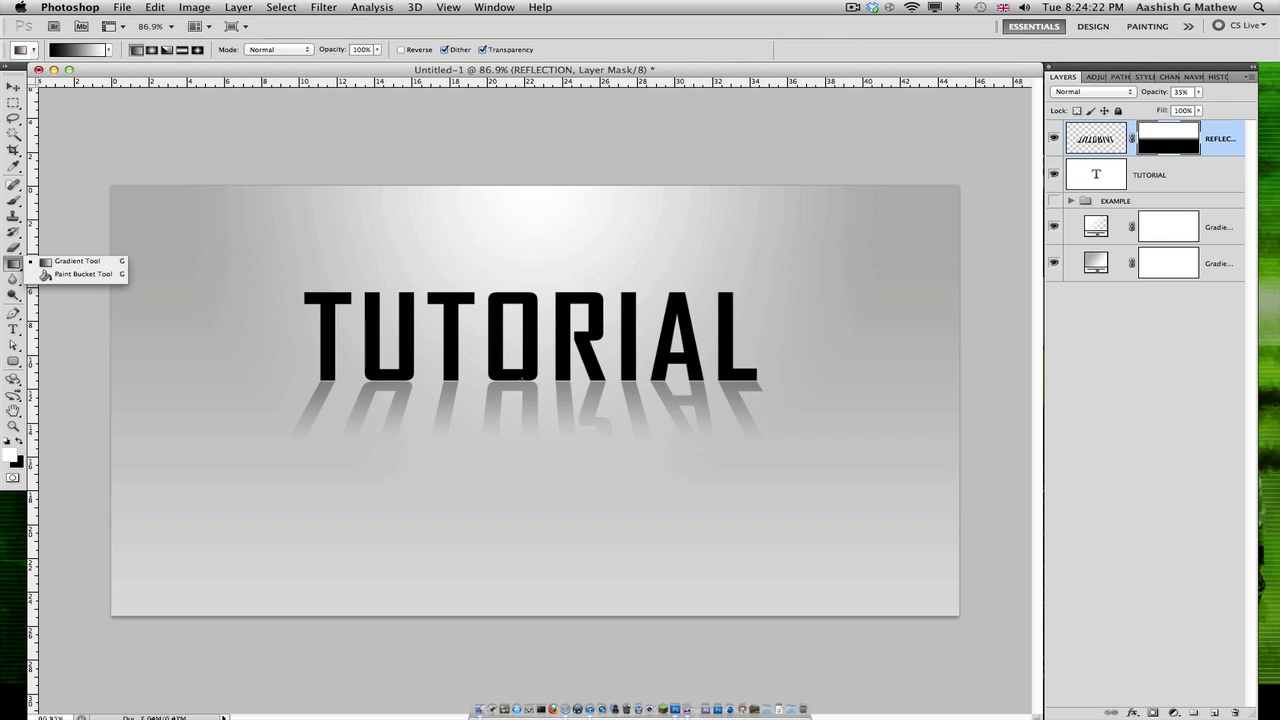
click(521, 378)
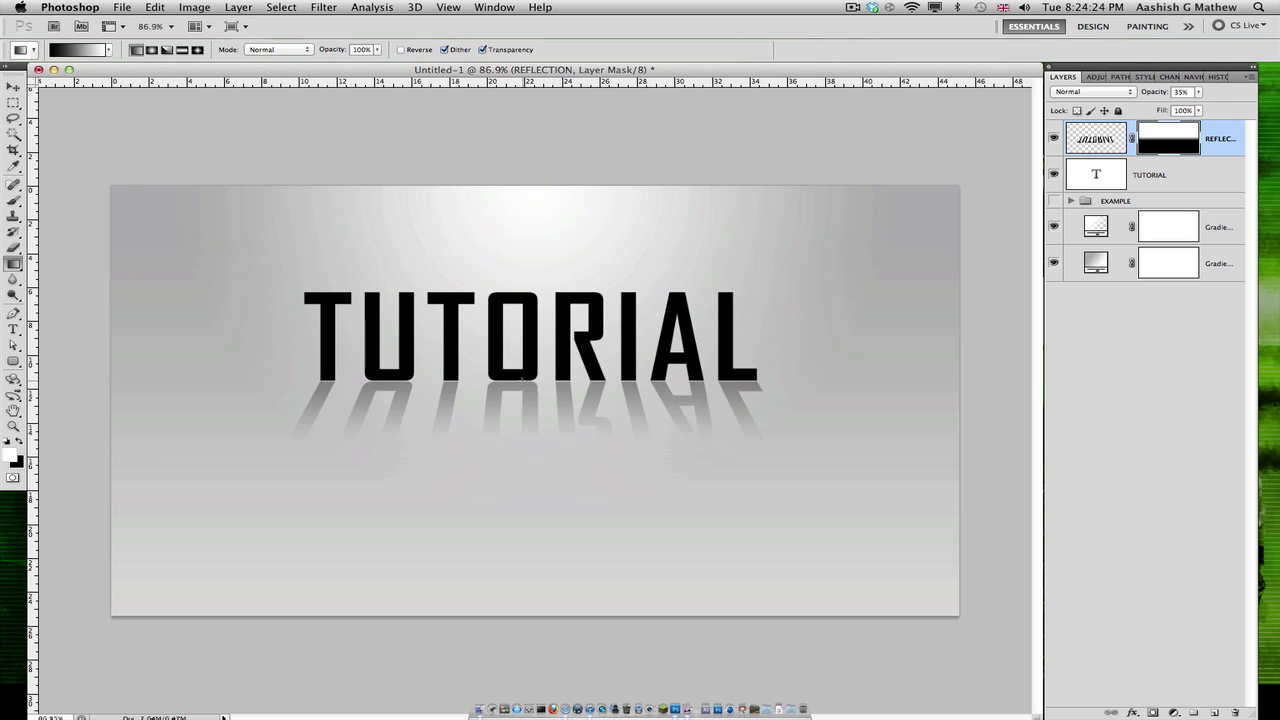
drag(521, 390, 518, 470)
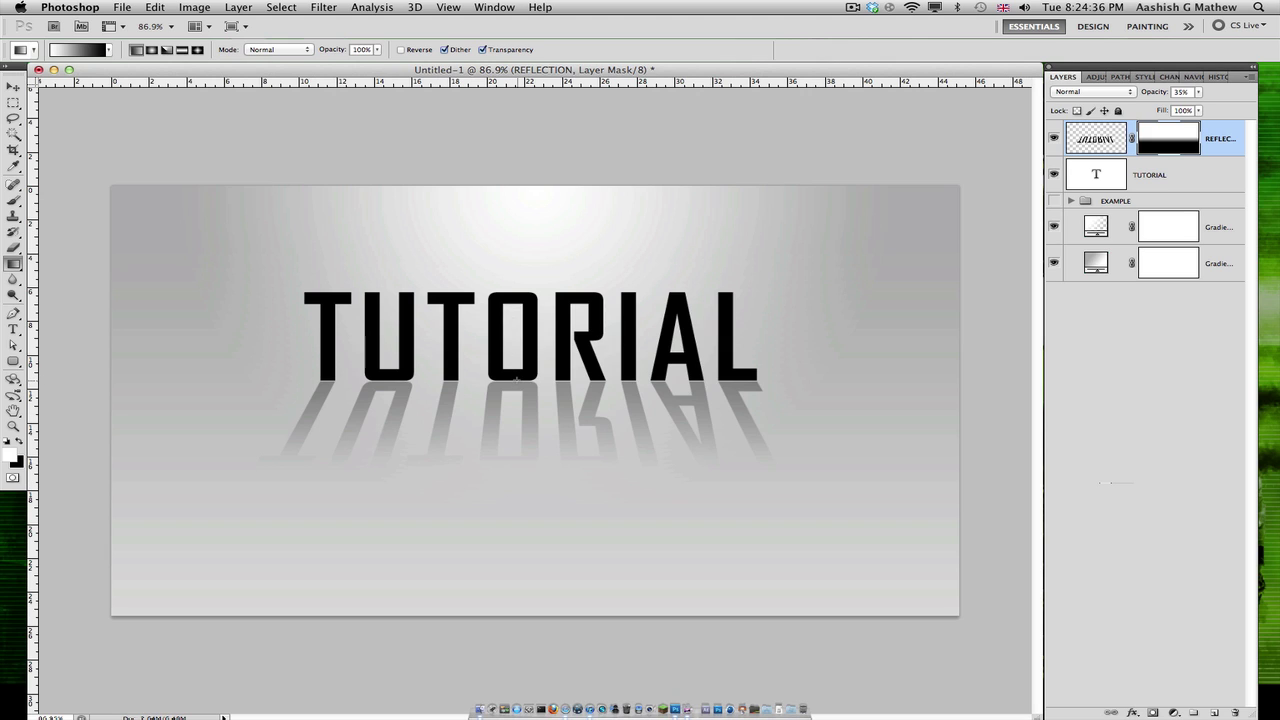
drag(517, 384, 518, 442)
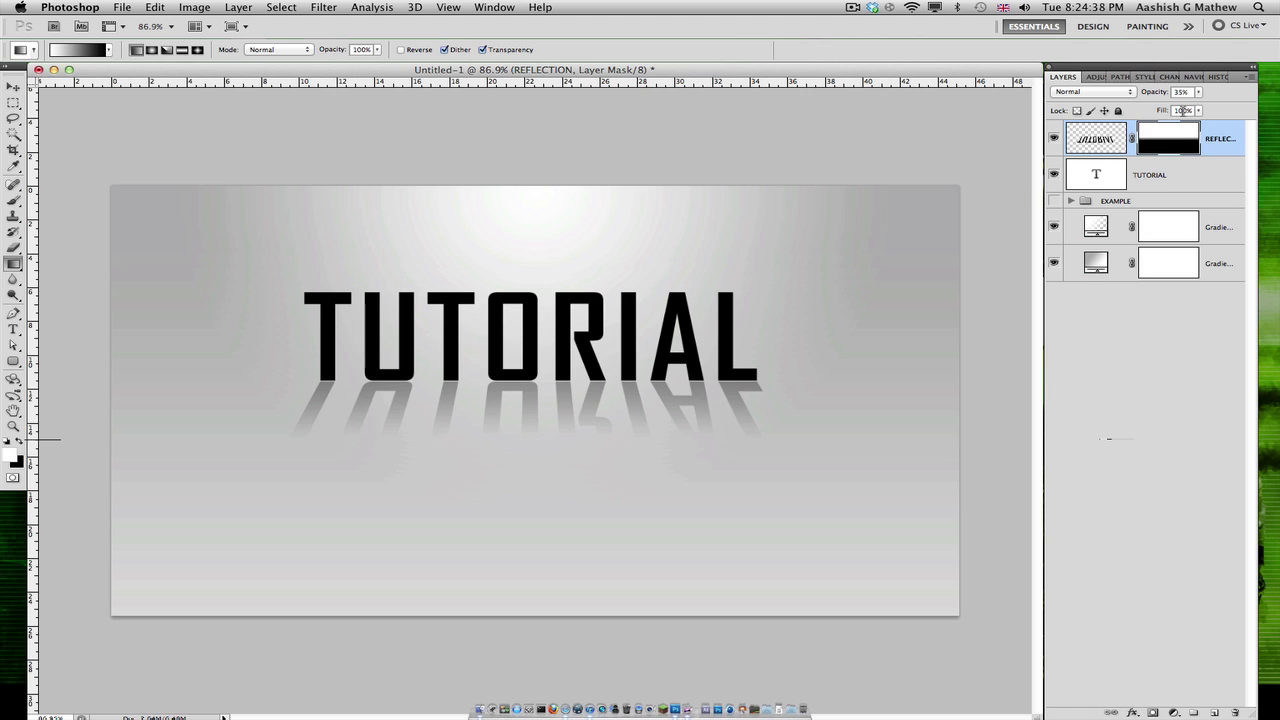
right_click(1176, 140)
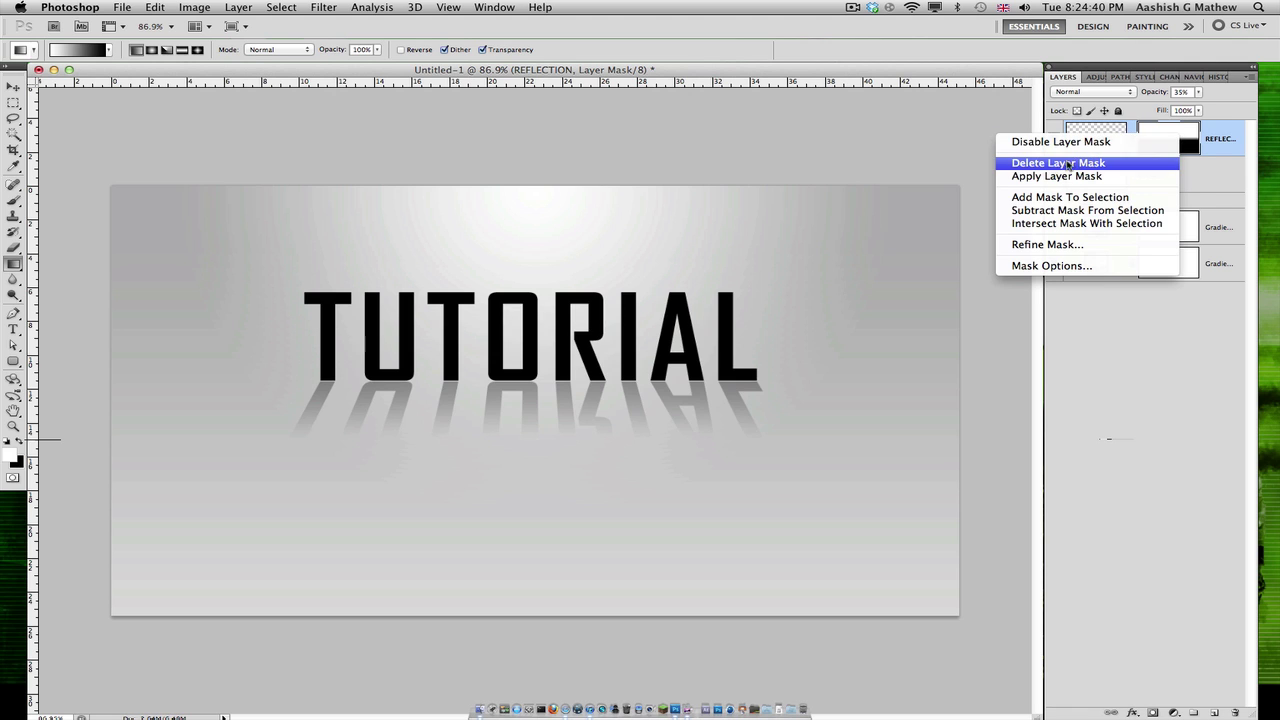
click(1202, 145)
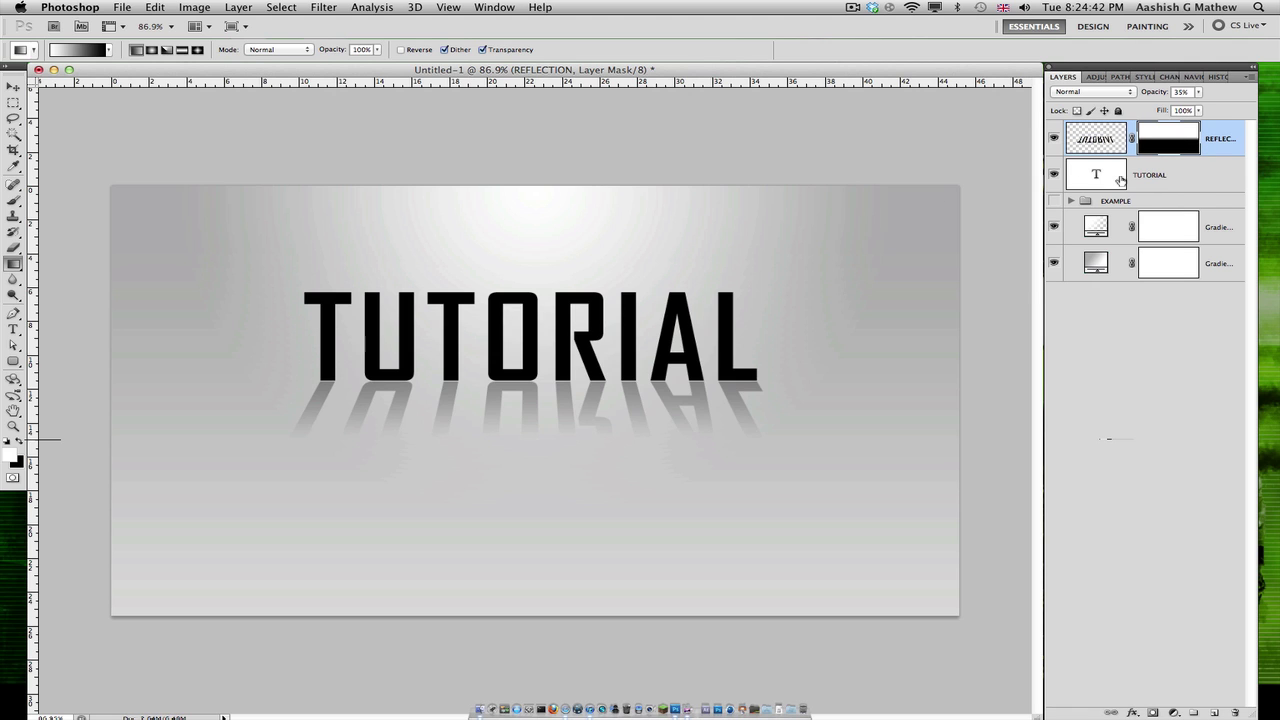